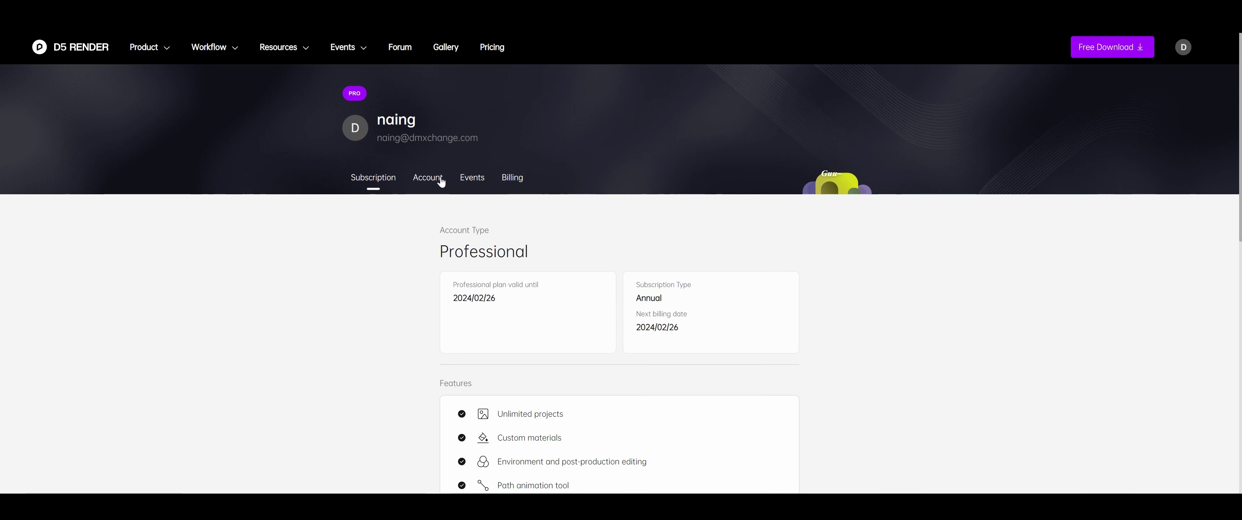
- Review the Professional plan's feature list on the account subscription page, and close the account card in D5 Render
scroll(552, 323, down, 5)
scroll(551, 323, up, 5)
scroll(507, 318, down, 8)
scroll(498, 282, up, 3)
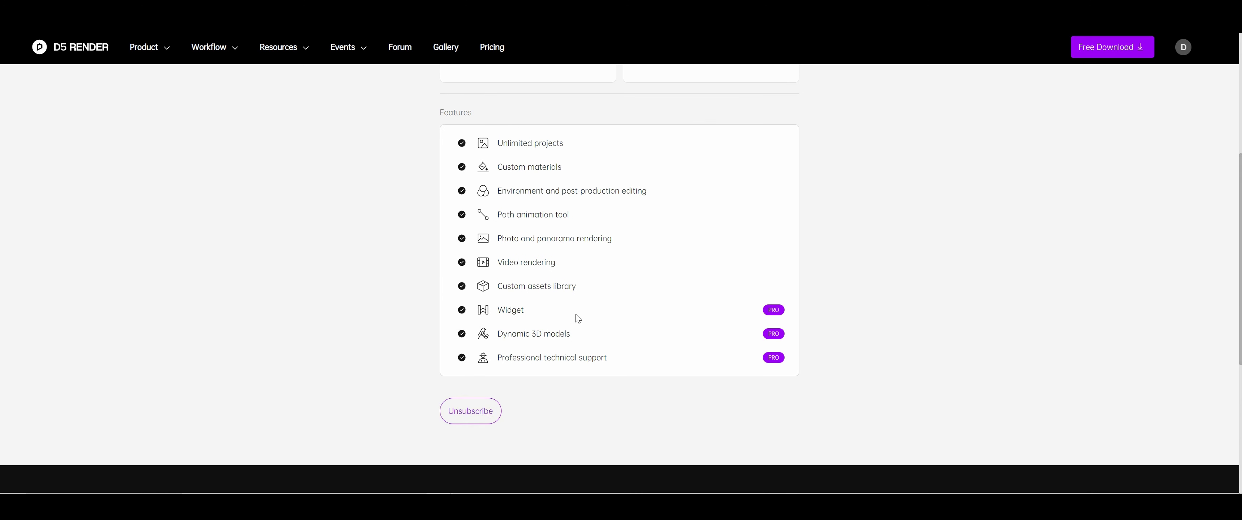
scroll(553, 288, up, 4)
scroll(546, 286, down, 2)
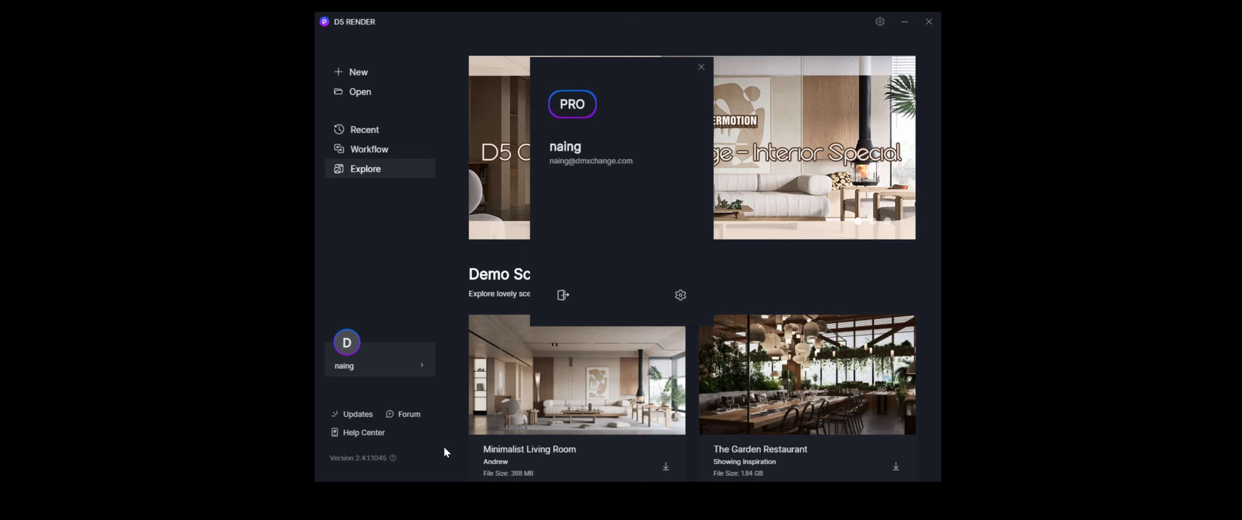
click(702, 66)
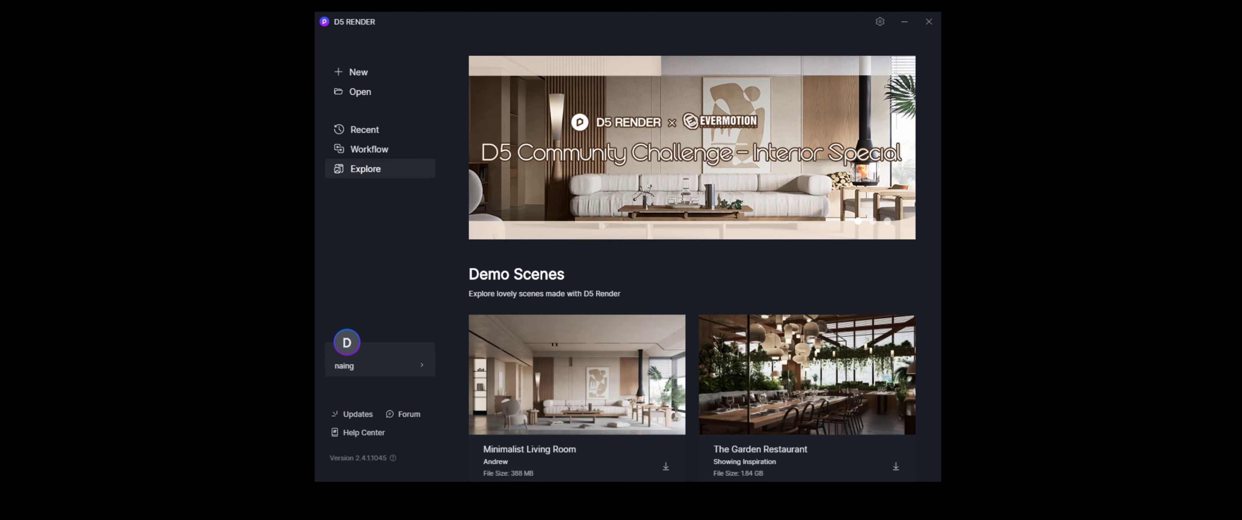
- Read the system requirements, supported formats and preparation notes on the Quick Start page of the D5 Render User Manual
click(488, 483)
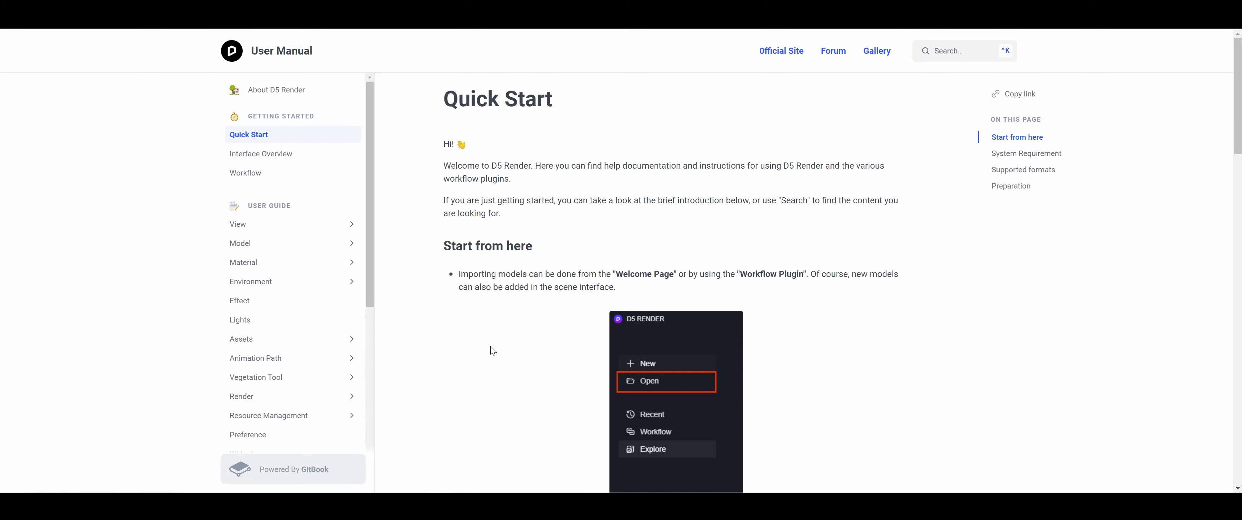
scroll(493, 351, down, 10)
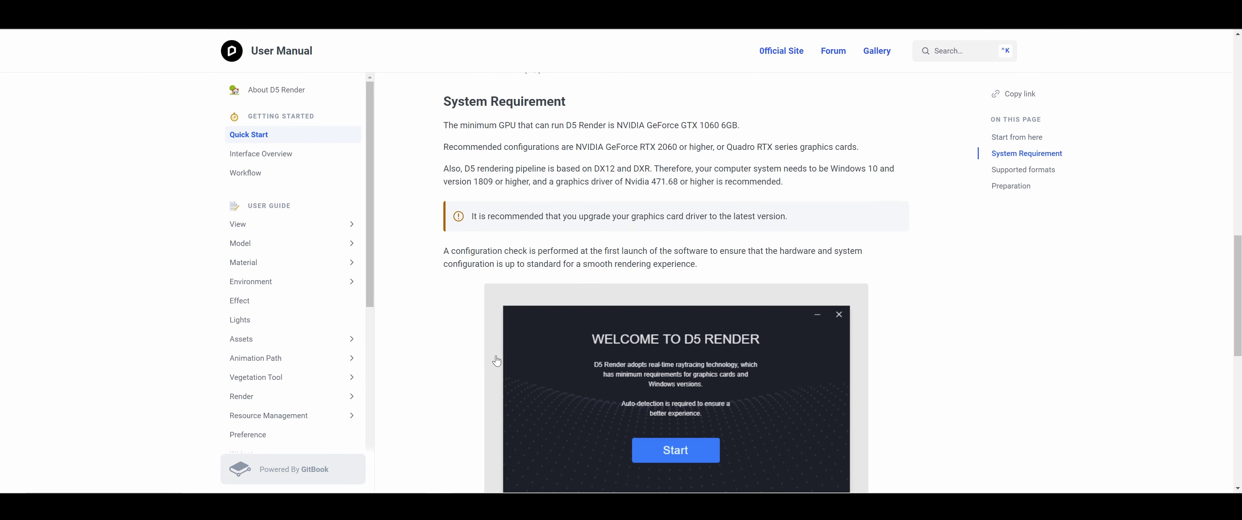
scroll(496, 361, down, 10)
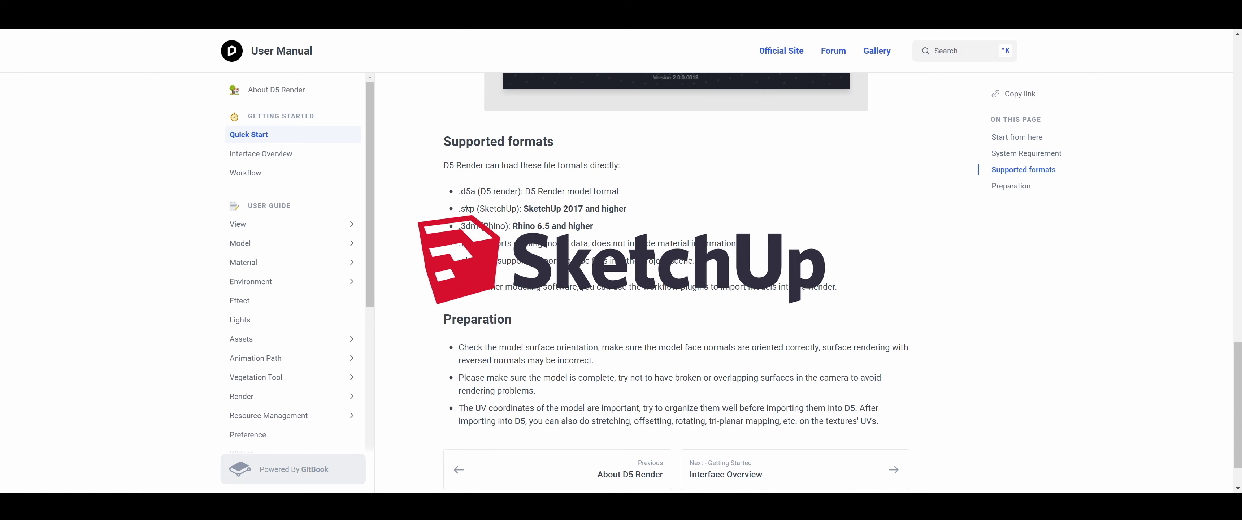
drag(524, 208, 597, 208)
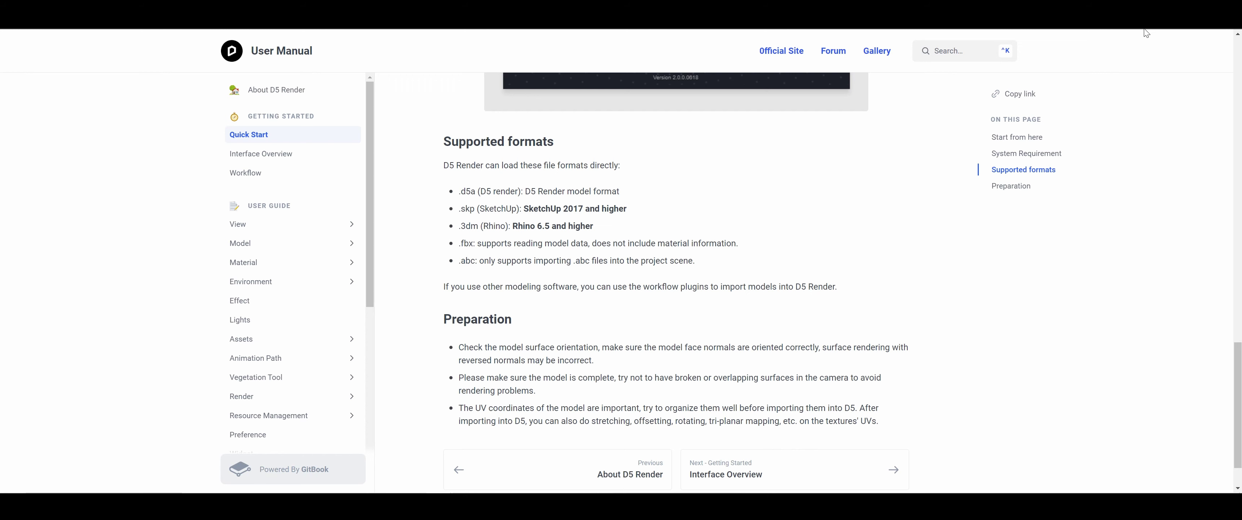
scroll(1143, 160, down, 2)
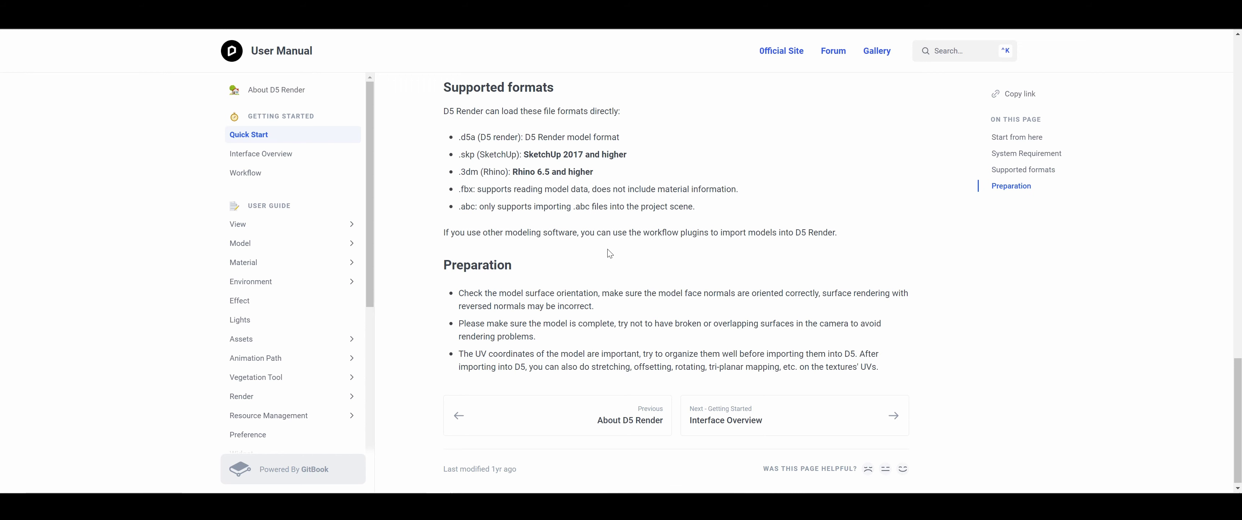
scroll(579, 289, up, 2)
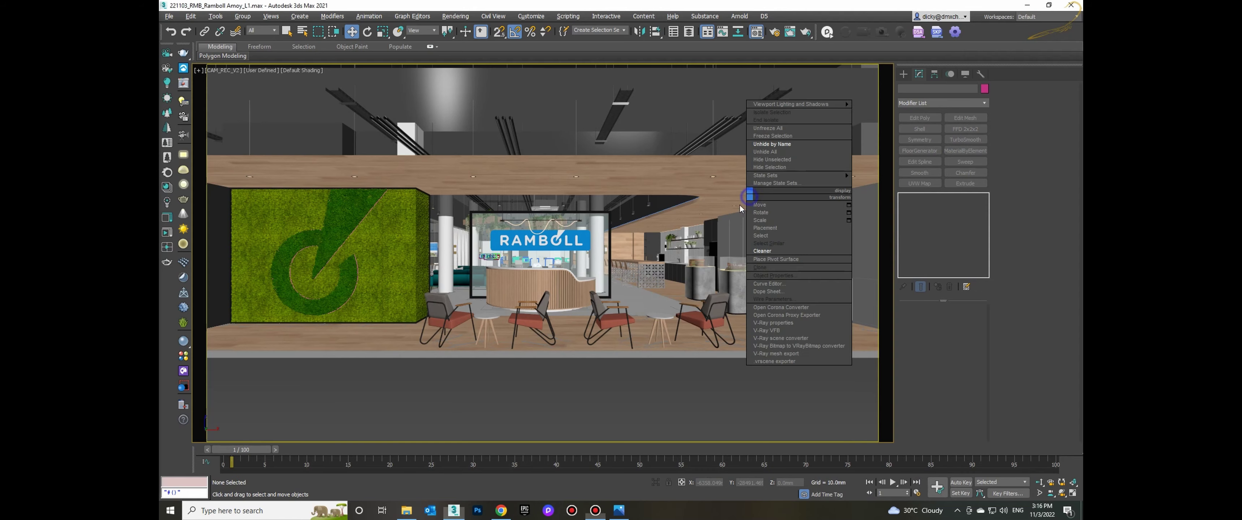
- Switch to 3ds Max, show the maximized Top view and select the planter group above the reception area
click(741, 208)
key(alt+w)
click(540, 224)
key(alt+w)
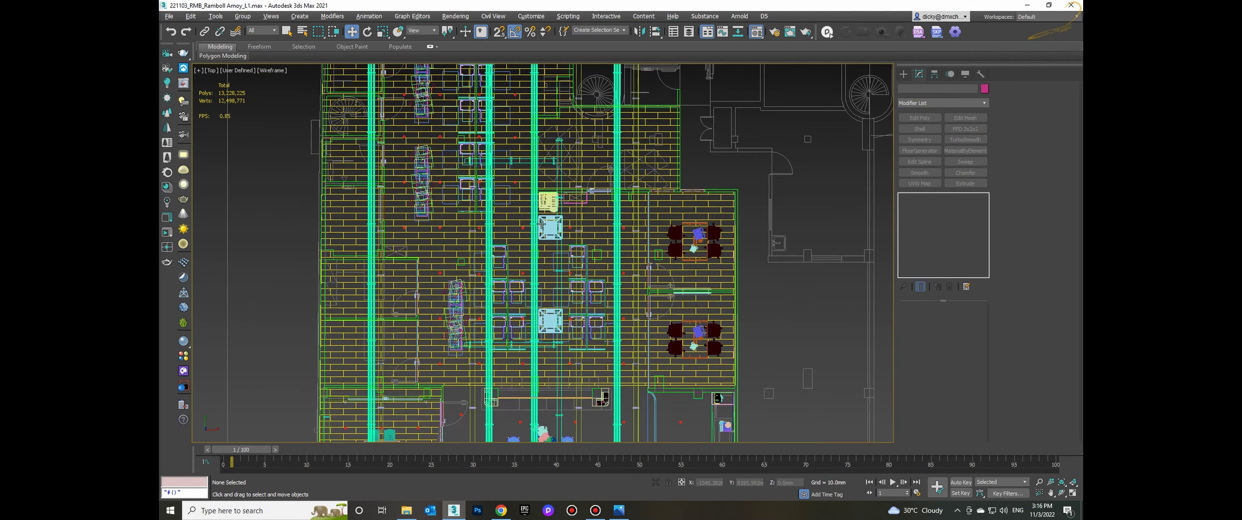
scroll(541, 223, up, 8)
click(594, 242)
scroll(595, 255, up, 3)
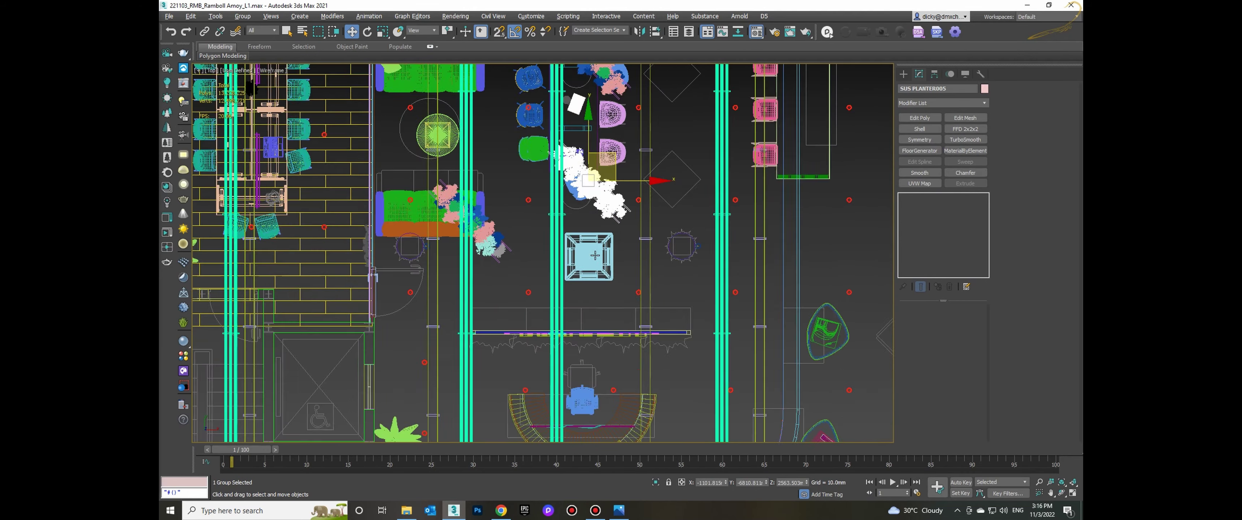
- Examine the miniature building model on the concrete plinth in the perspective view
scroll(595, 255, down, 3)
key(alt+w)
alt+middle_drag(598, 328, 676, 313)
click(695, 312)
scroll(695, 312, up, 5)
click(579, 338)
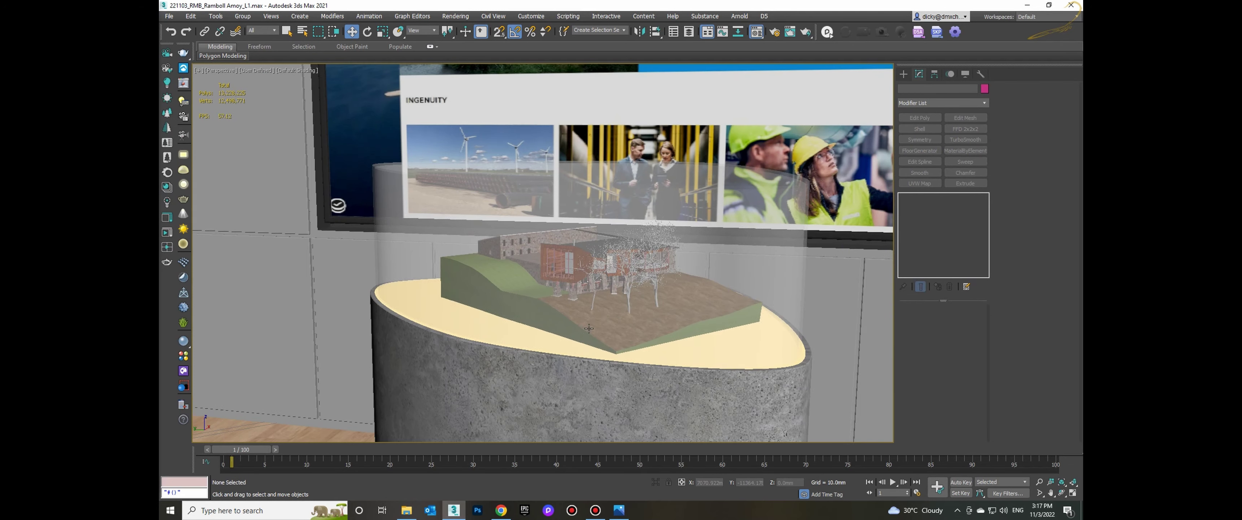
- Examine the lounge area with the marble table, chairs and columns in the perspective view
alt+middle_drag(579, 338, 638, 247)
scroll(518, 333, down, 5)
scroll(504, 314, down, 3)
scroll(502, 309, down, 3)
scroll(477, 301, down, 3)
scroll(544, 261, down, 2)
scroll(544, 261, up, 5)
scroll(638, 248, down, 5)
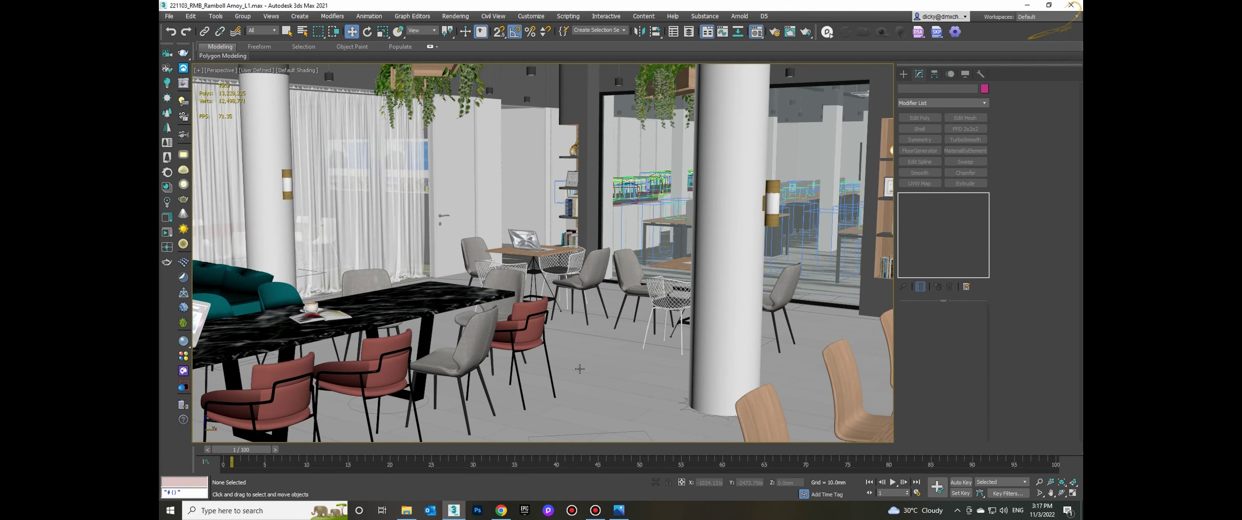
- Select the tiled lounge floor base and examine its tile layout near the column
scroll(591, 333, up, 6)
click(591, 333)
scroll(591, 333, down, 5)
scroll(507, 296, up, 6)
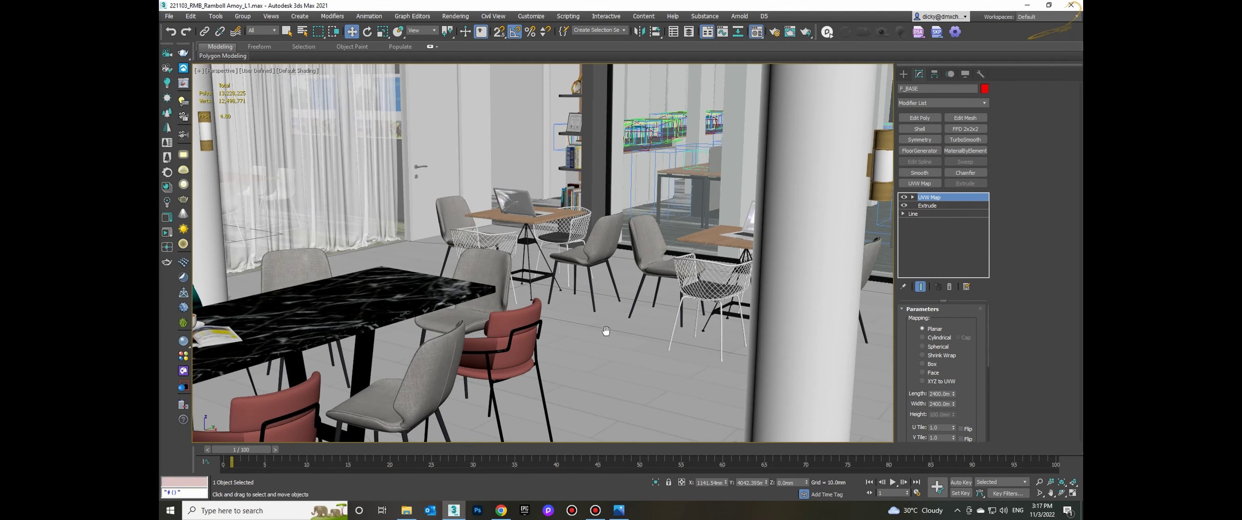
scroll(507, 296, down, 5)
scroll(588, 292, up, 6)
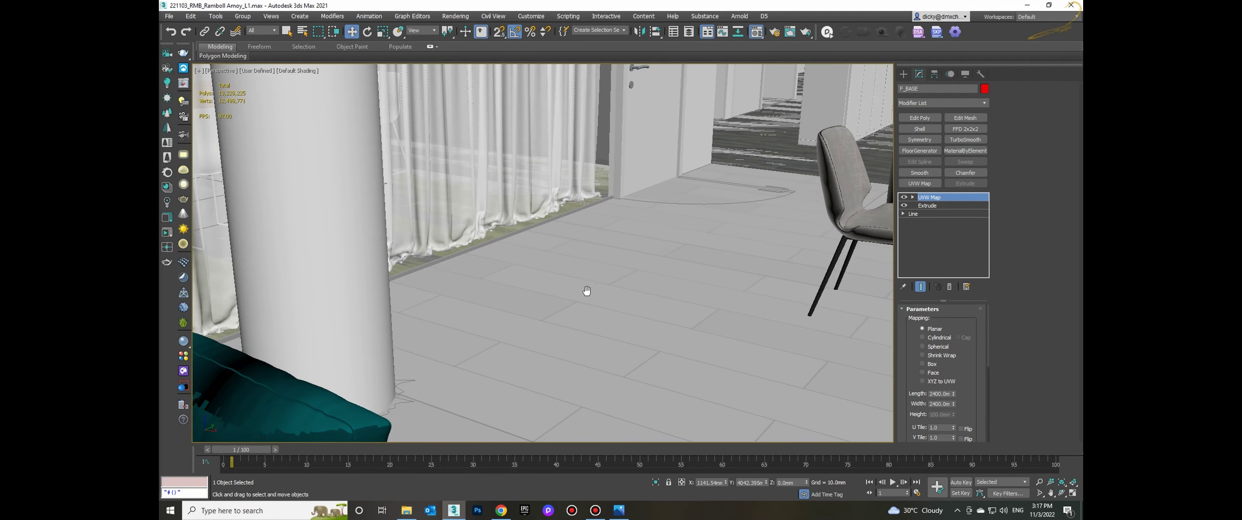
- Isolate the office carpet floor and examine its plank pattern up close
click(435, 260)
key(alt+q)
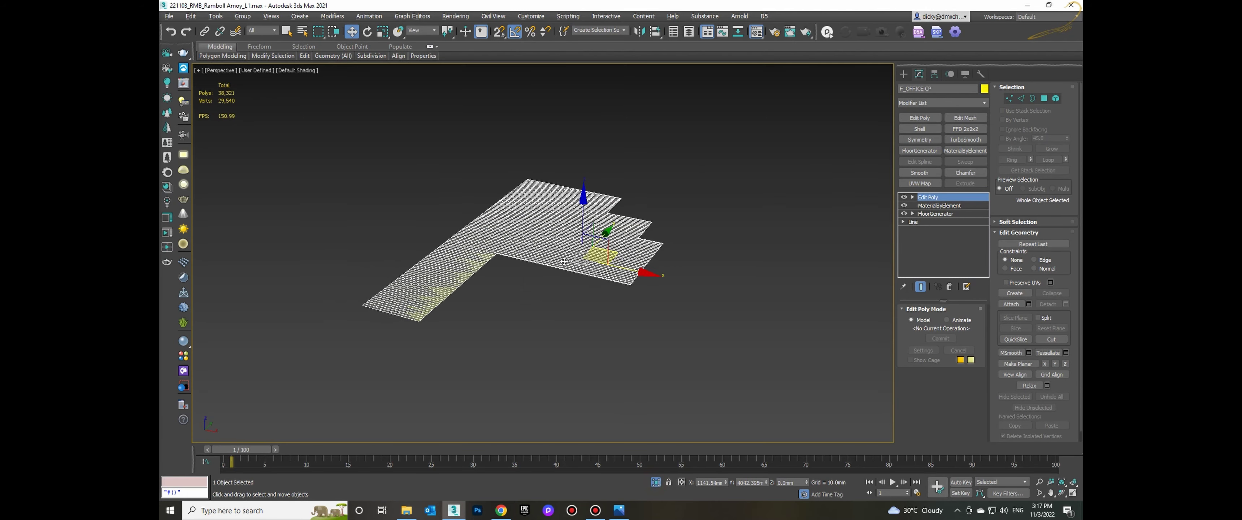
scroll(567, 237, up, 3)
key(ctrl+d)
scroll(566, 238, up, 5)
click(566, 237)
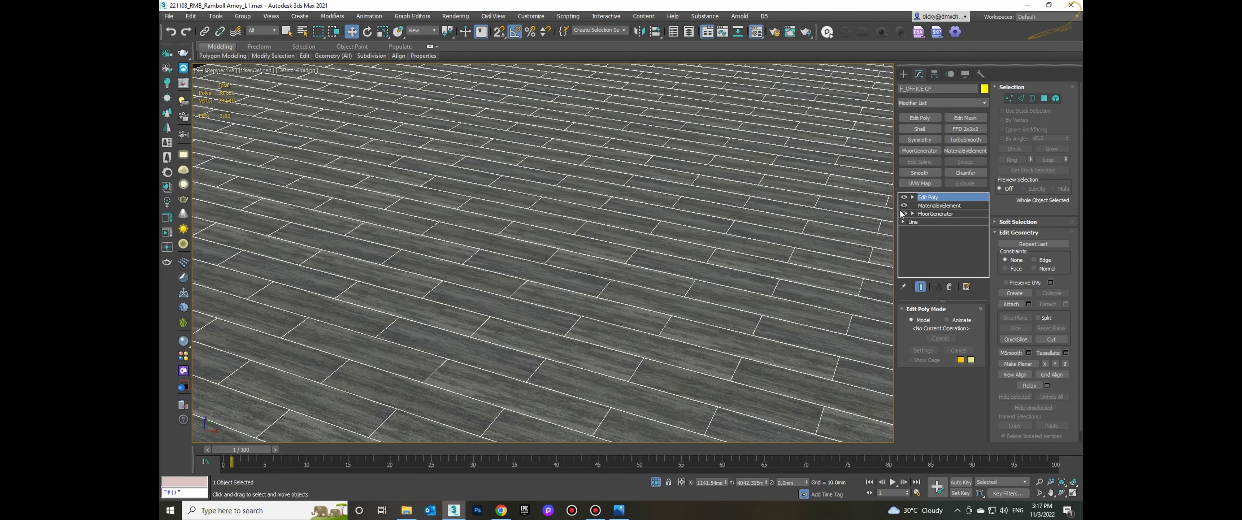
scroll(741, 208, down, 6)
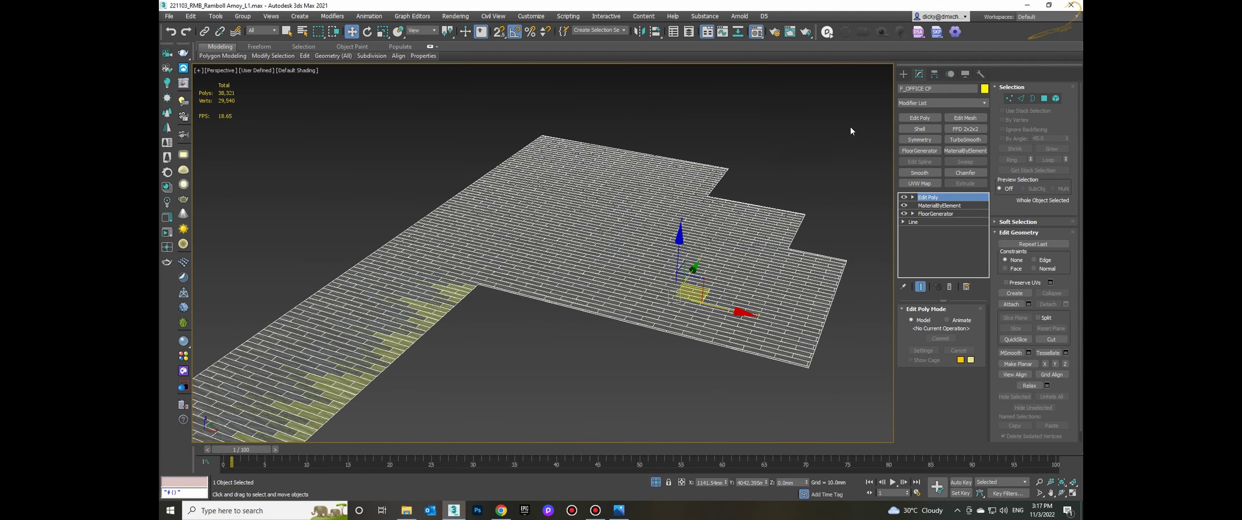
- Bring back the full scene, select a workstation group behind the office glazing and frame it in the view
click(574, 297)
alt+middle_drag(661, 226, 526, 279)
click(526, 278)
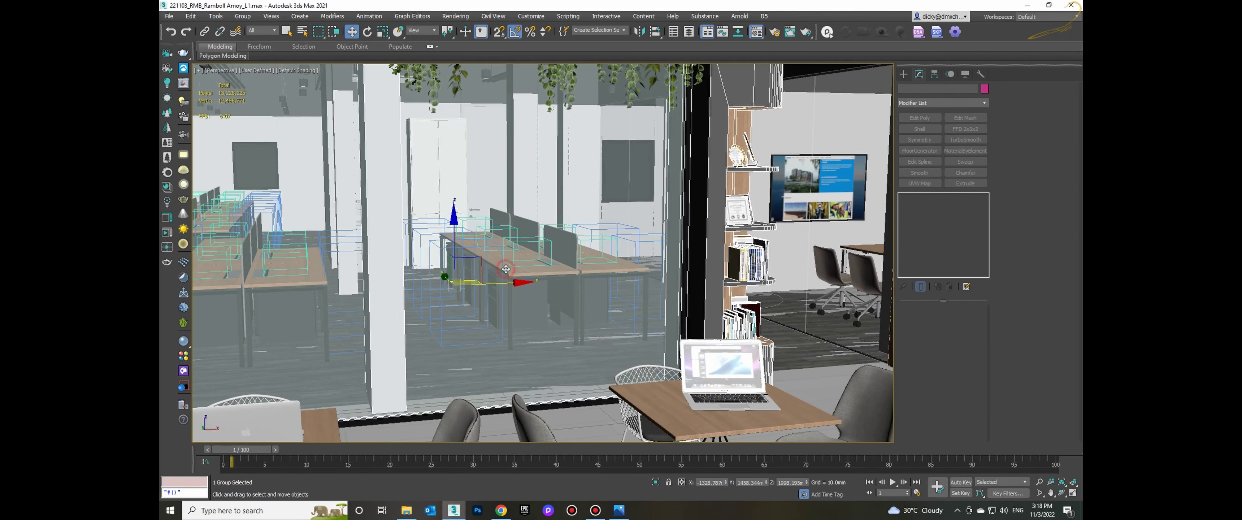
key(z)
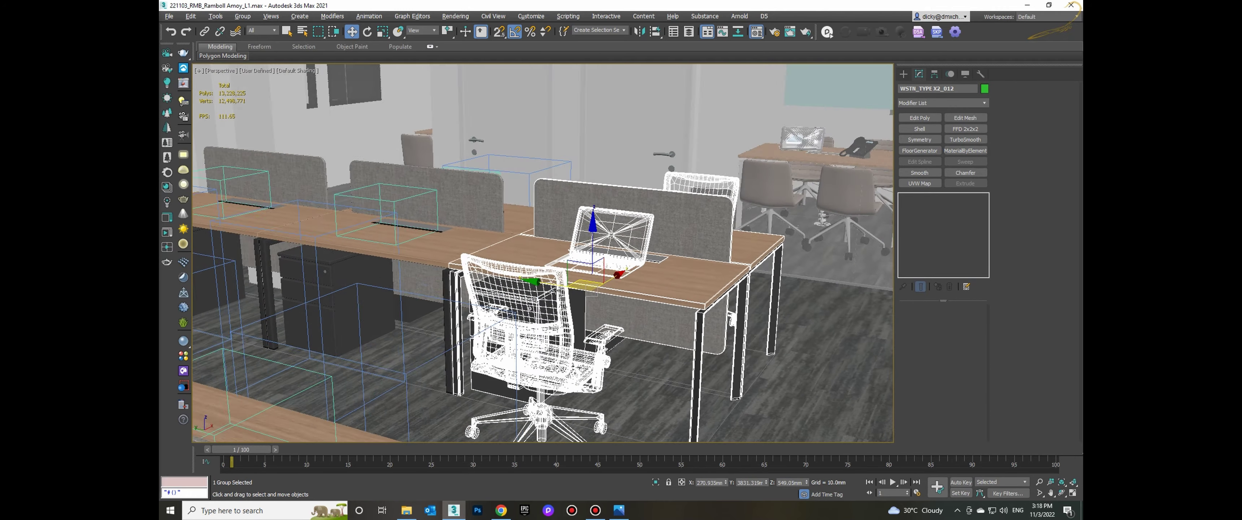
- Select the office carpet floor beneath the workstation desks
click(458, 249)
click(458, 249)
key(Delete)
click(430, 235)
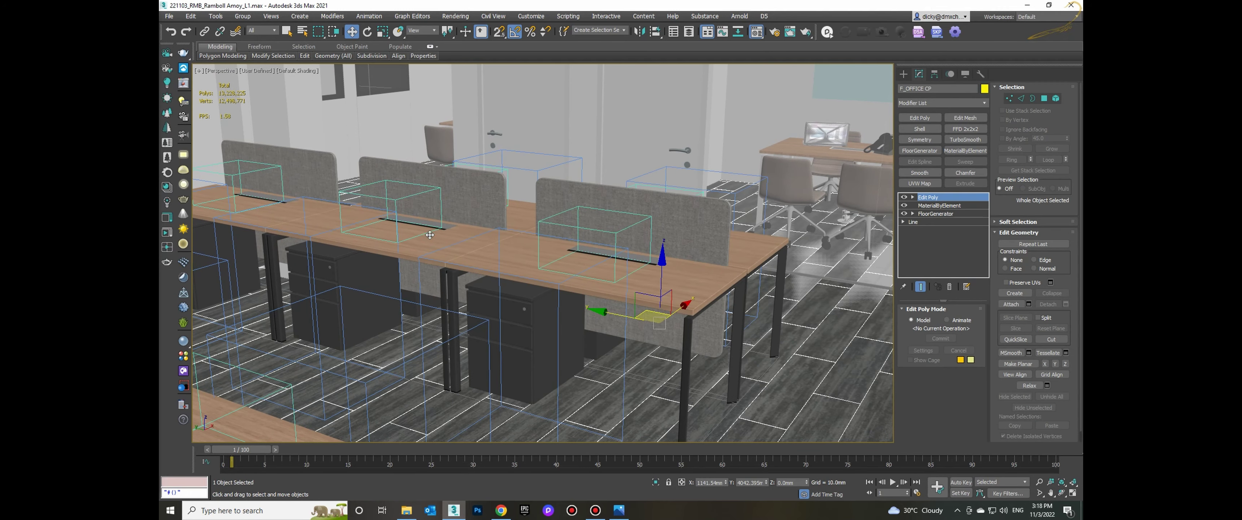
key(ctrl+z)
key(z)
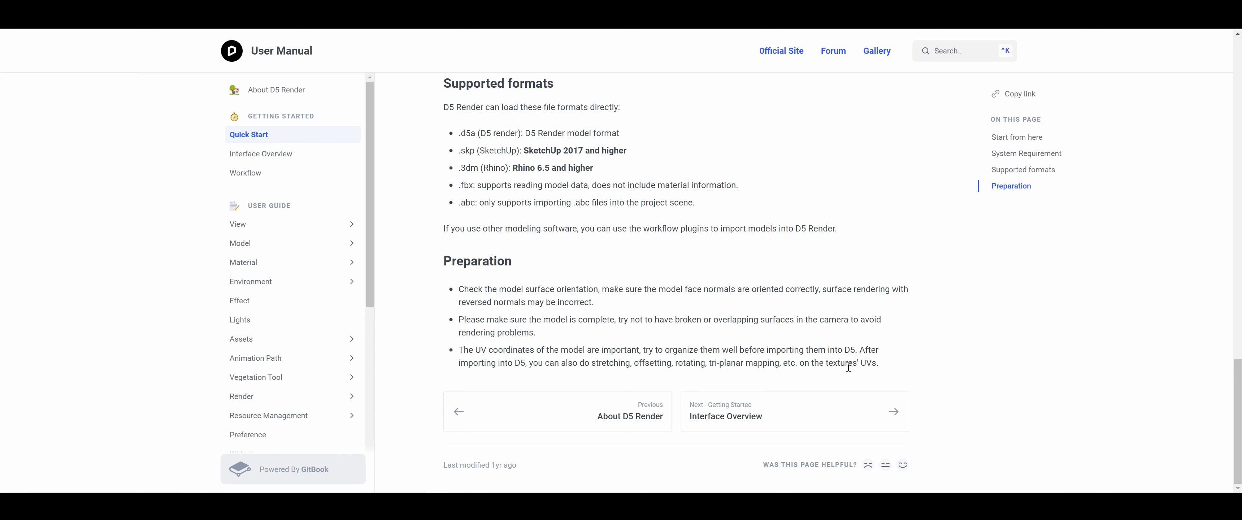
- Return to the User Manual and read the preparation note on UV coordinates
drag(848, 363, 769, 363)
drag(661, 349, 706, 364)
scroll(752, 361, up, 4)
scroll(802, 360, down, 4)
- Open the manual's Interface Overview page and look over its Welcome Page section
click(260, 153)
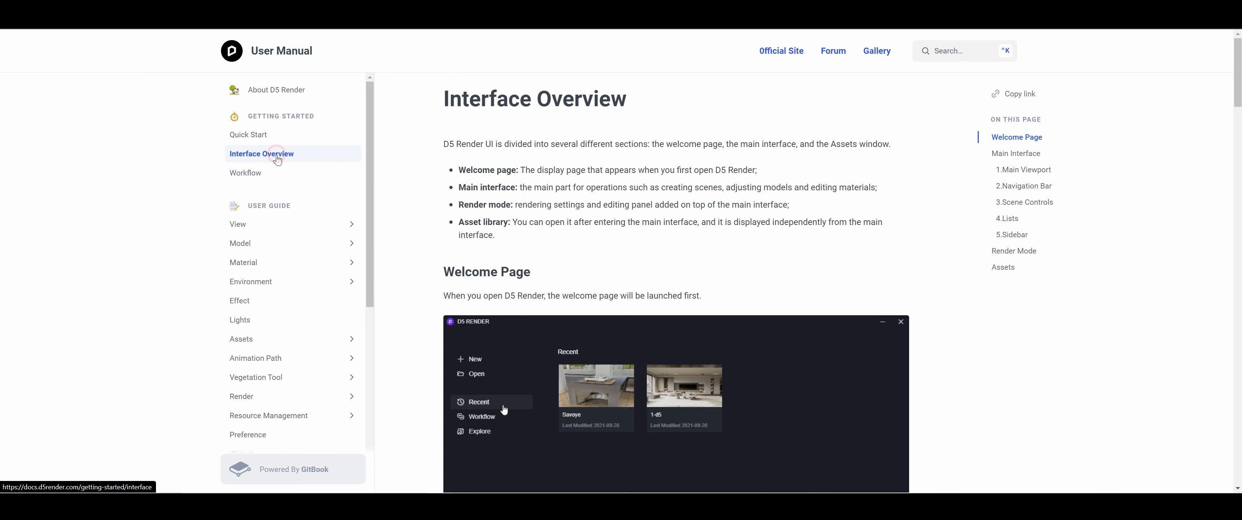
scroll(1106, 214, down, 2)
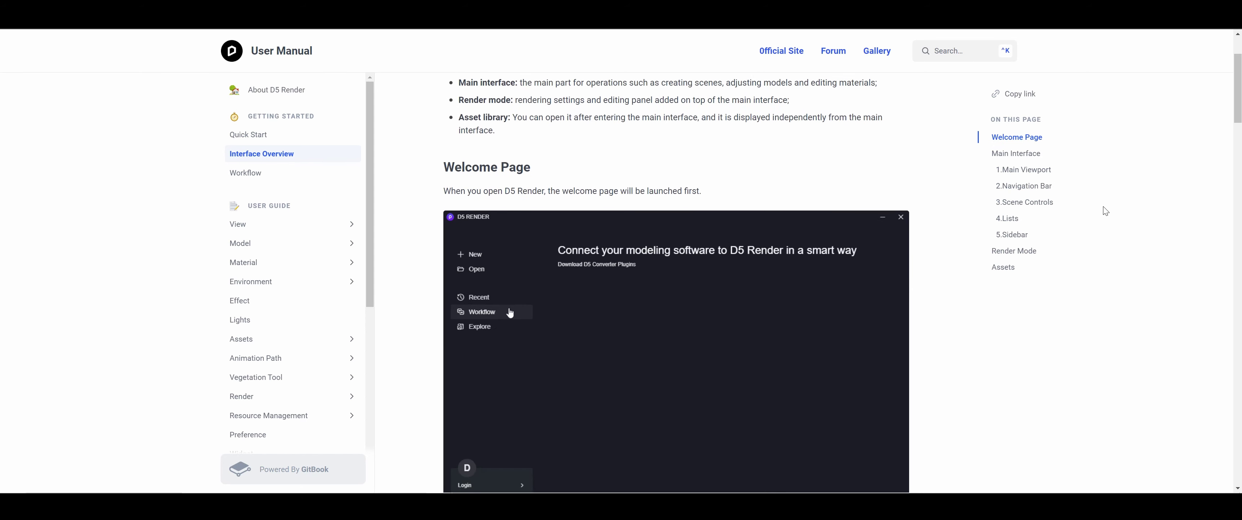
scroll(1106, 213, up, 2)
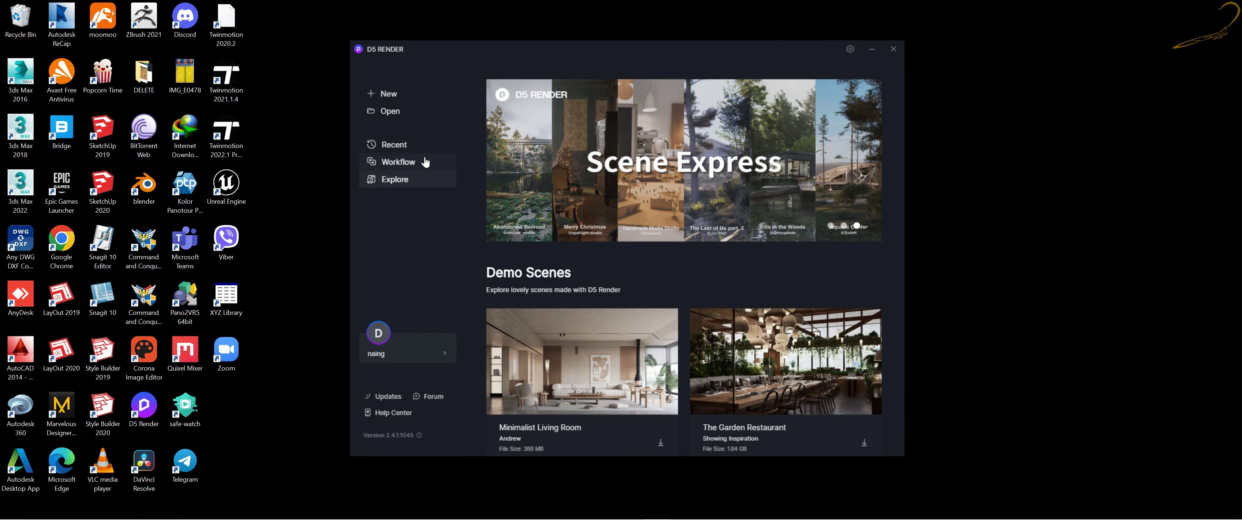
- Switch to D5 Render, create a new project and go through the Beginner's Guide to its end
click(395, 92)
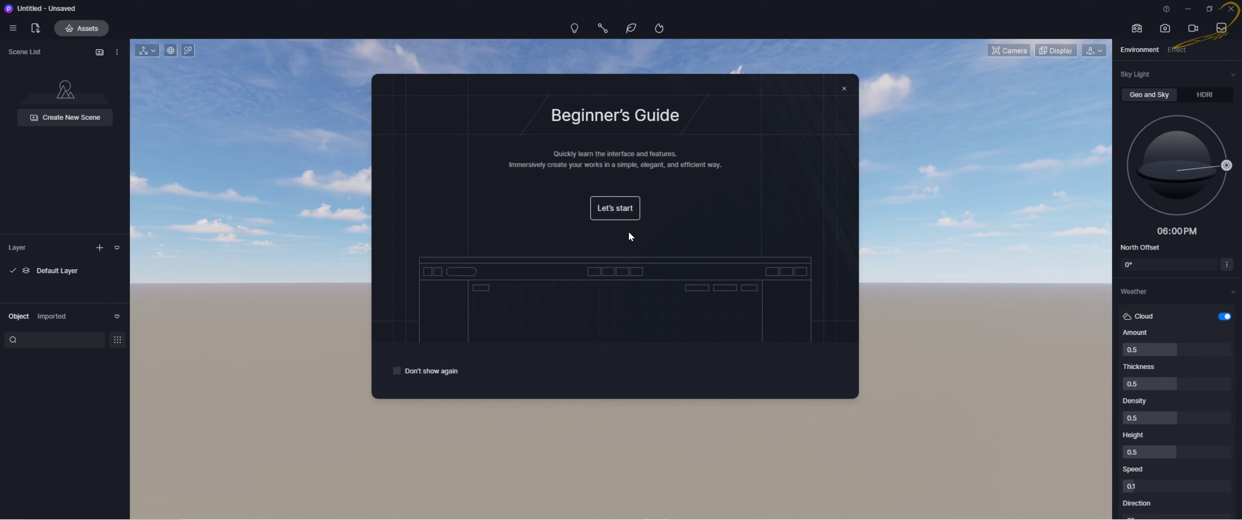
click(627, 212)
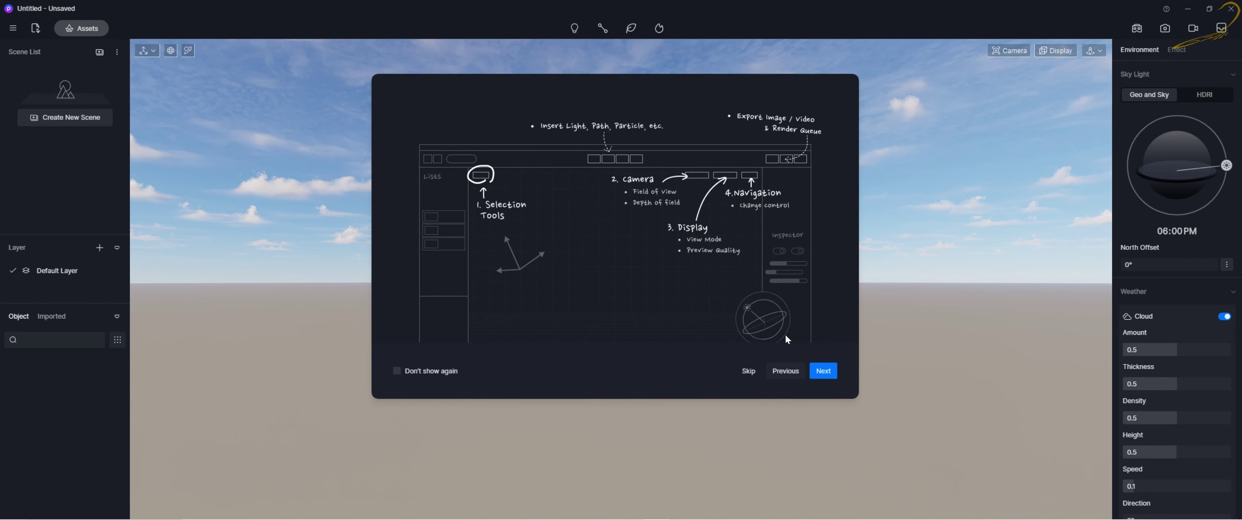
click(826, 372)
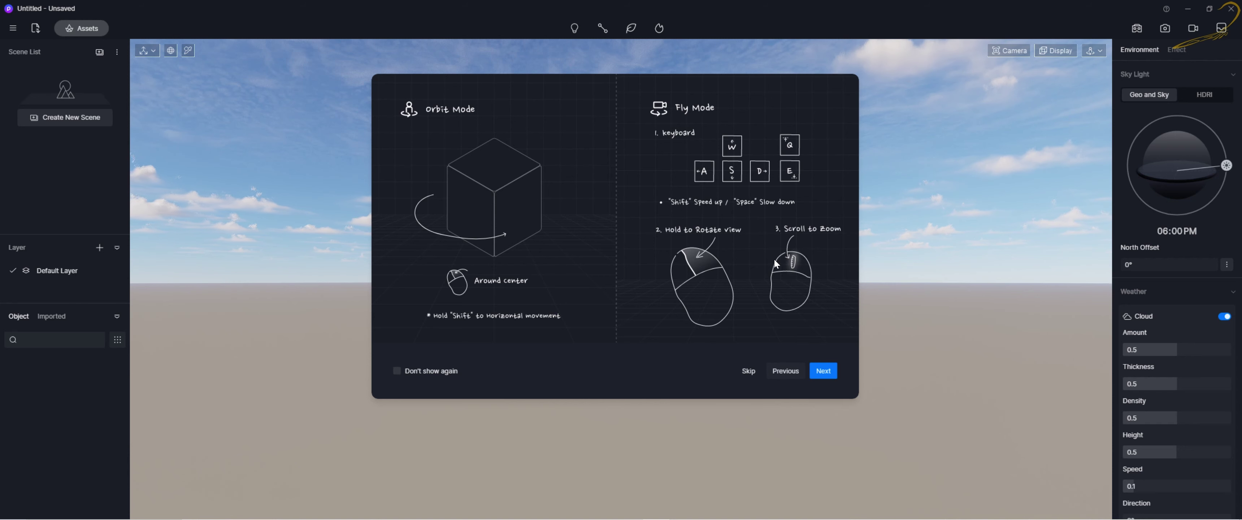
click(825, 372)
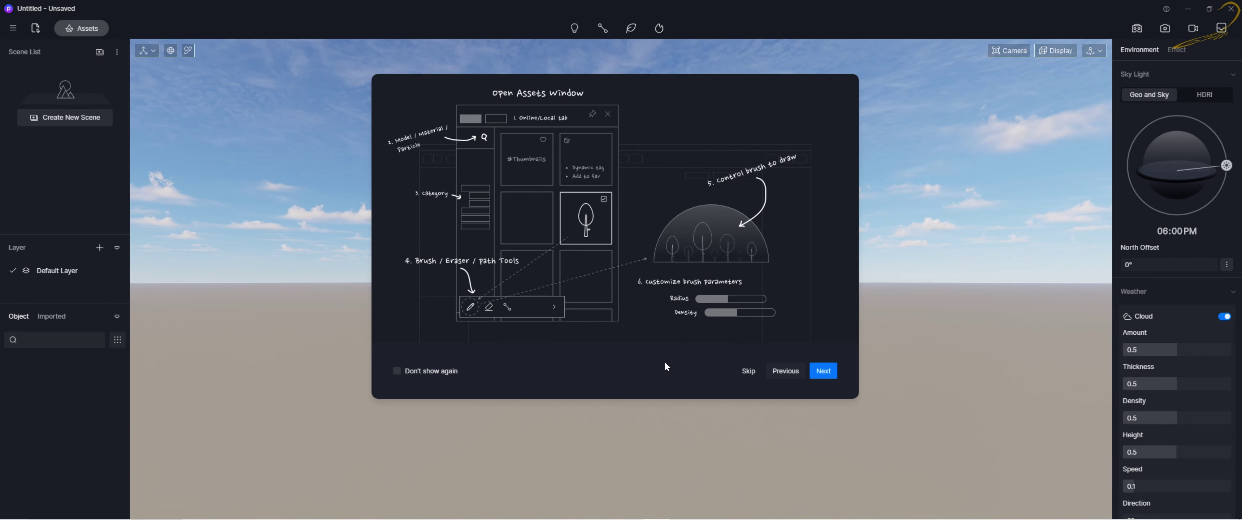
click(830, 371)
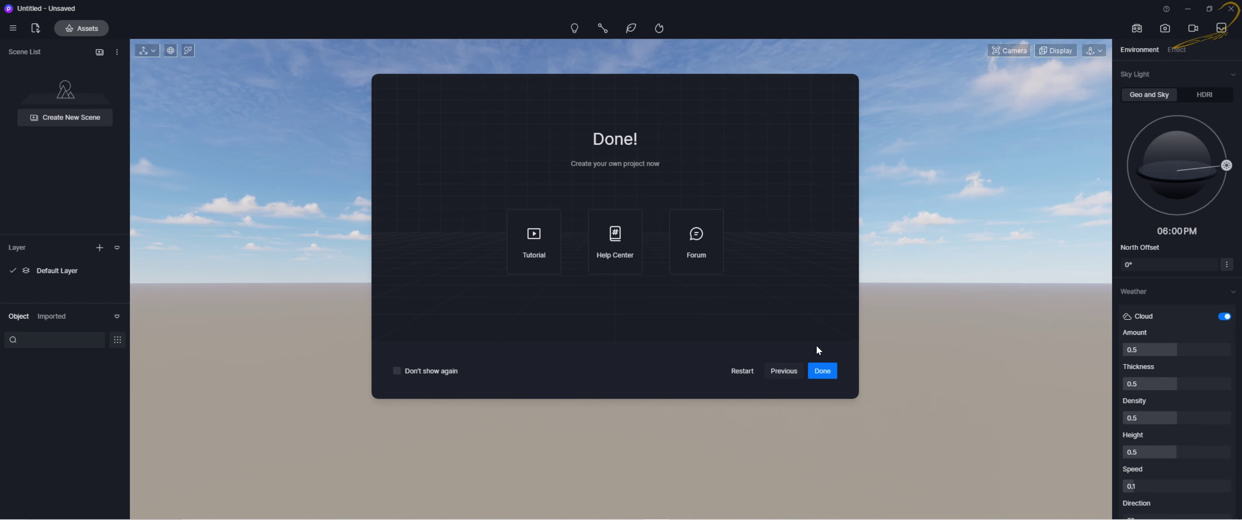
click(823, 372)
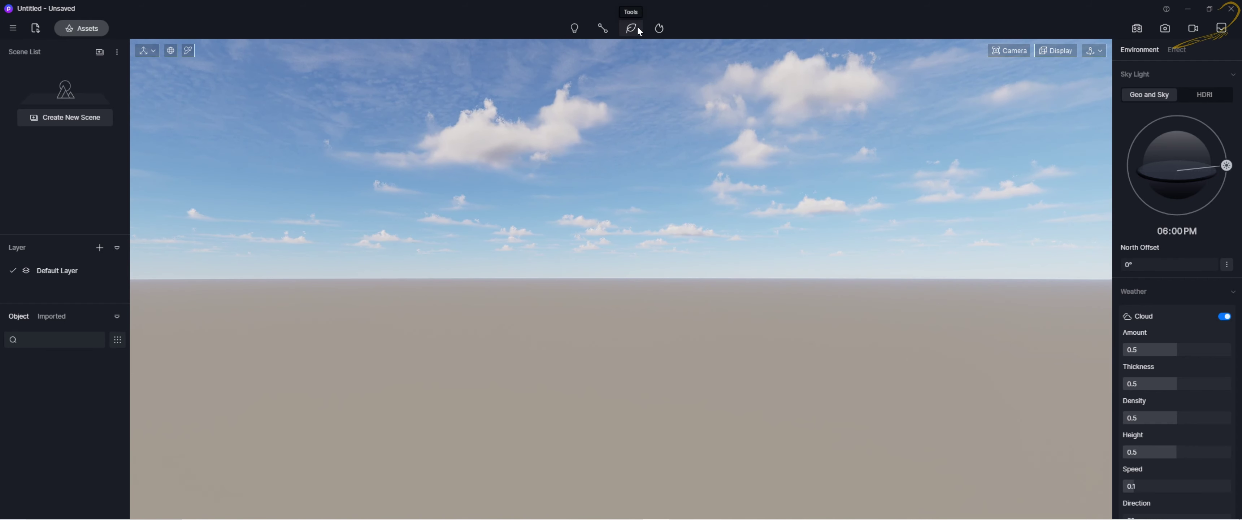
- View the particle assets in the online library, and close the library
click(659, 27)
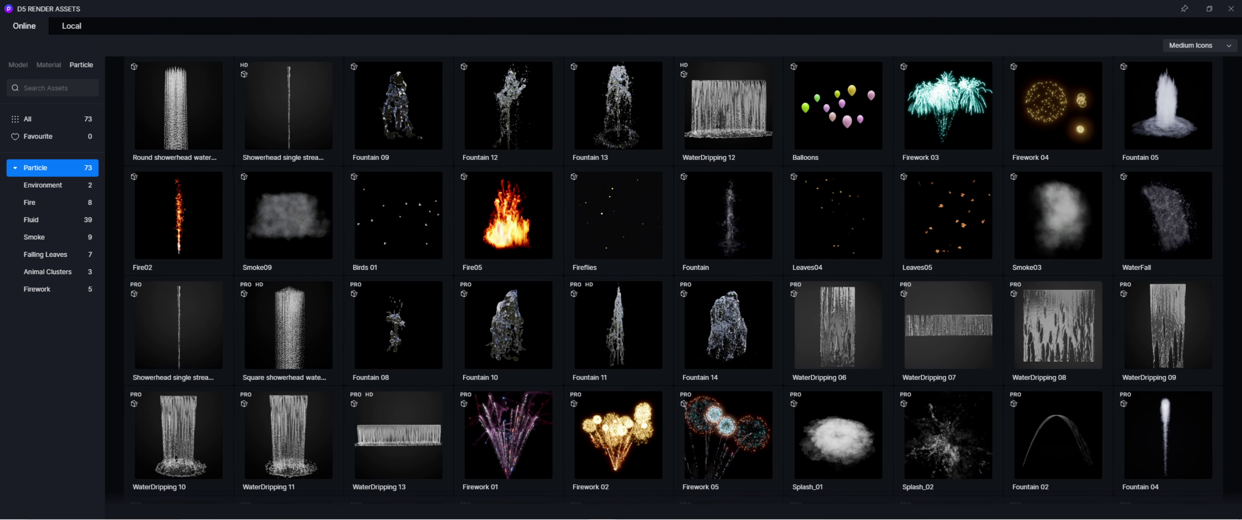
key(Escape)
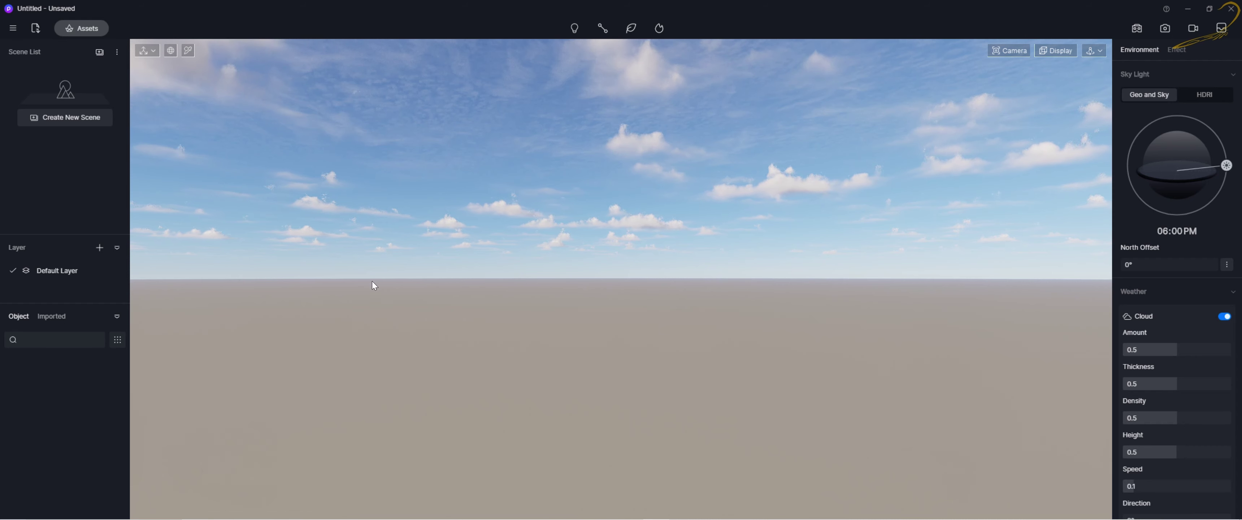
- Show the viewport's transform tool choices, Move & Rotate and Scale
click(152, 51)
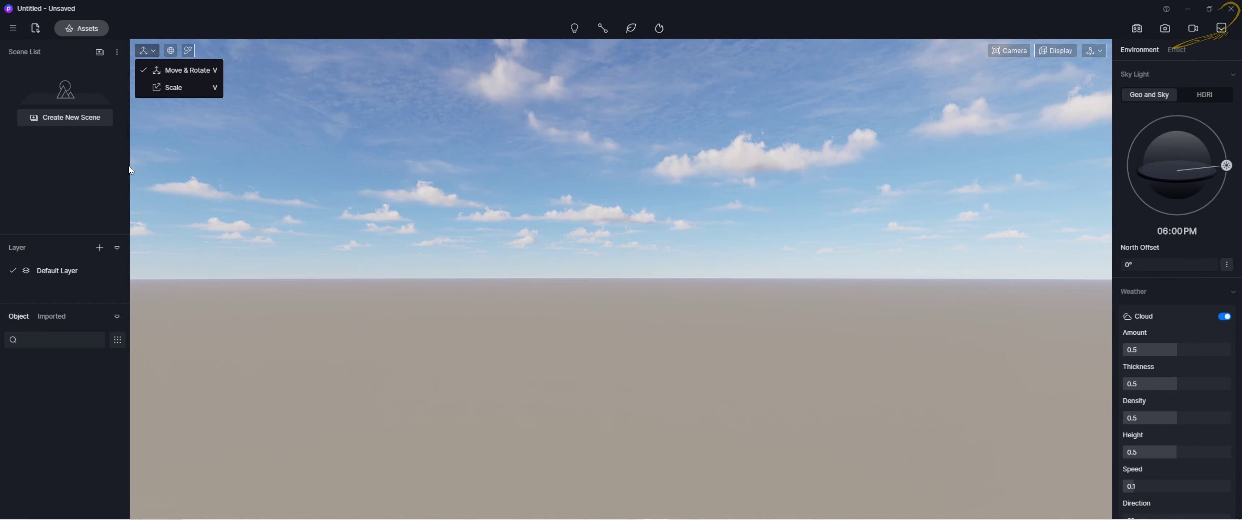
click(154, 51)
click(154, 51)
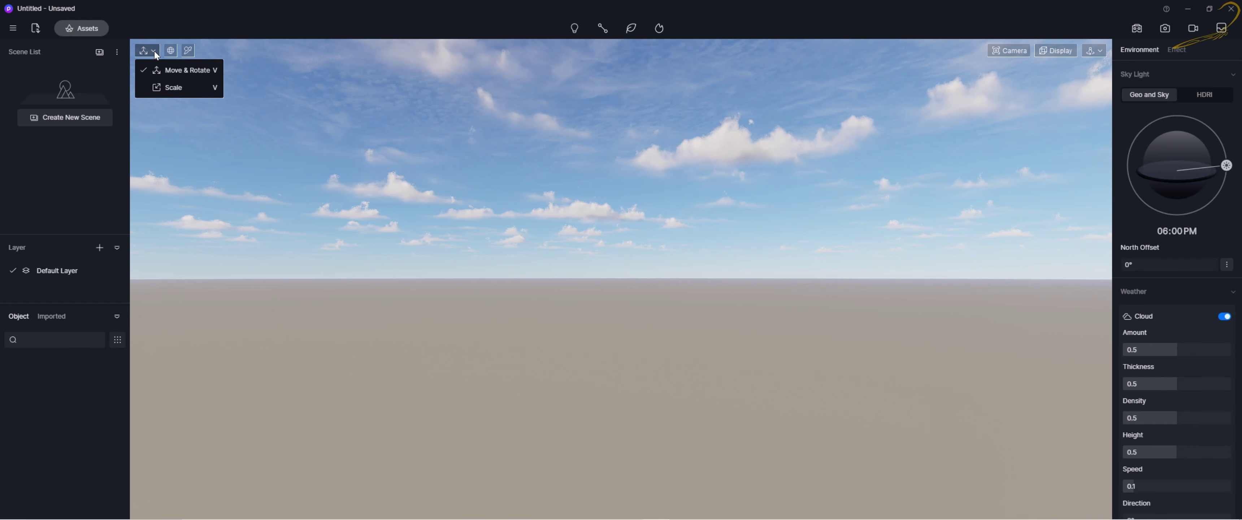
- Close the transform tool choices and view the viewport's Camera settings for exposure, depth of field and view direction
click(150, 51)
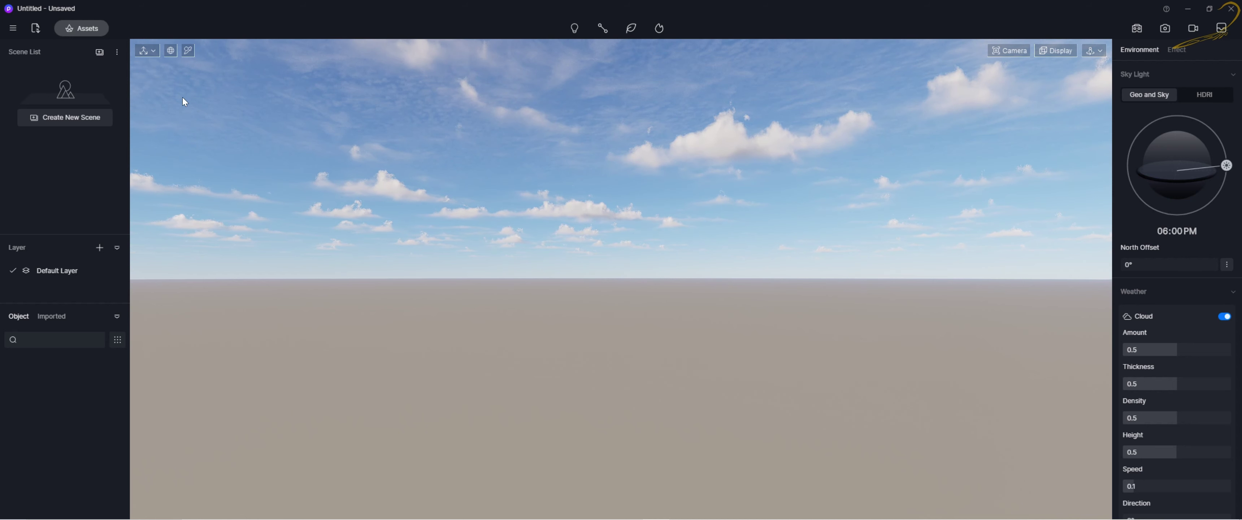
click(174, 50)
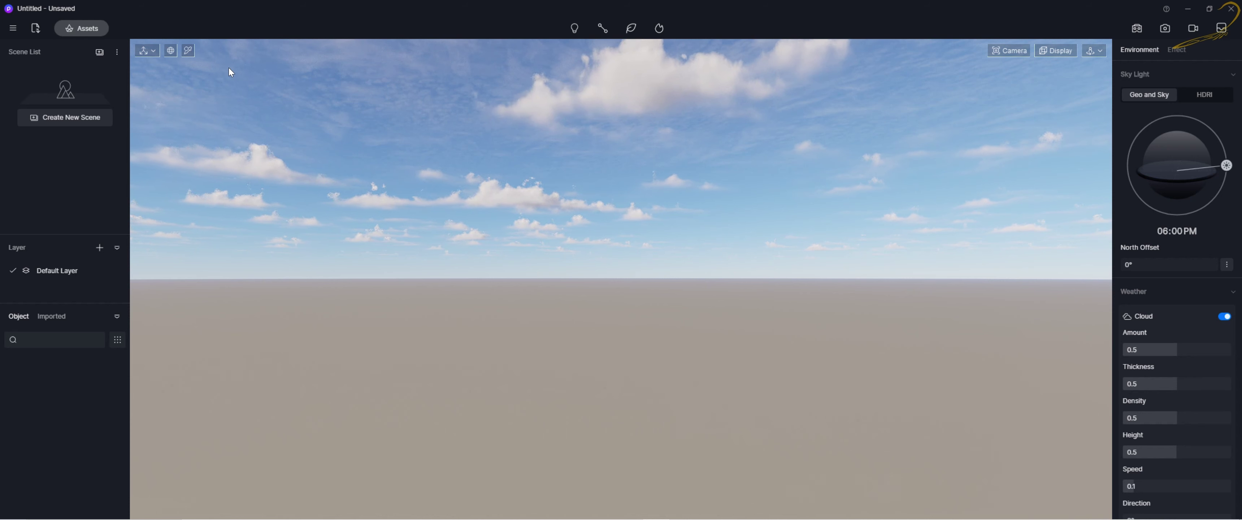
click(1009, 50)
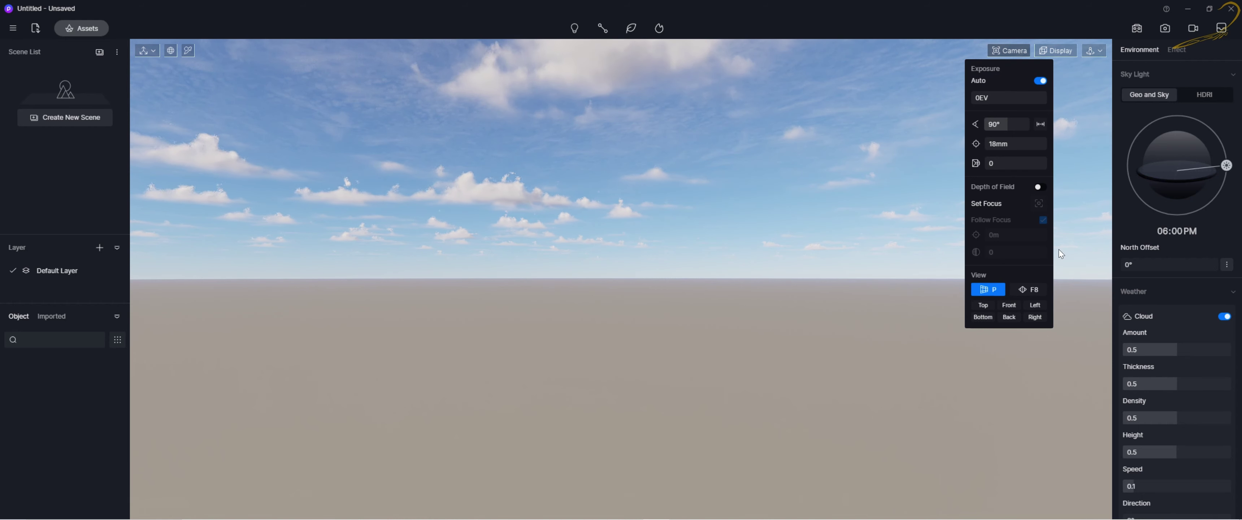
click(1009, 51)
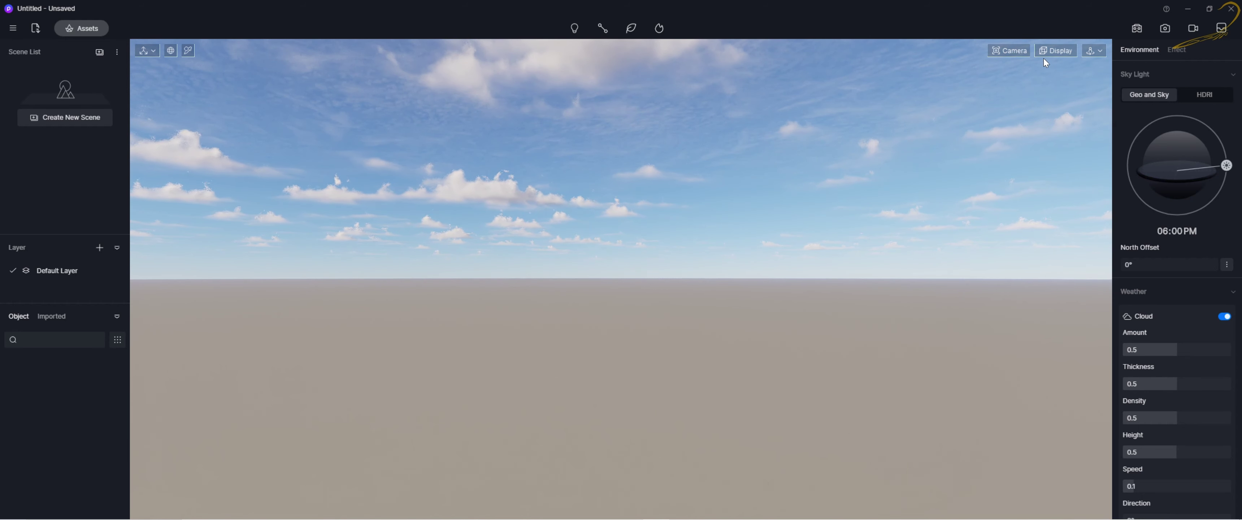
- Try the Smooth preview quality in the viewport's display options and return it to Precise
click(1051, 50)
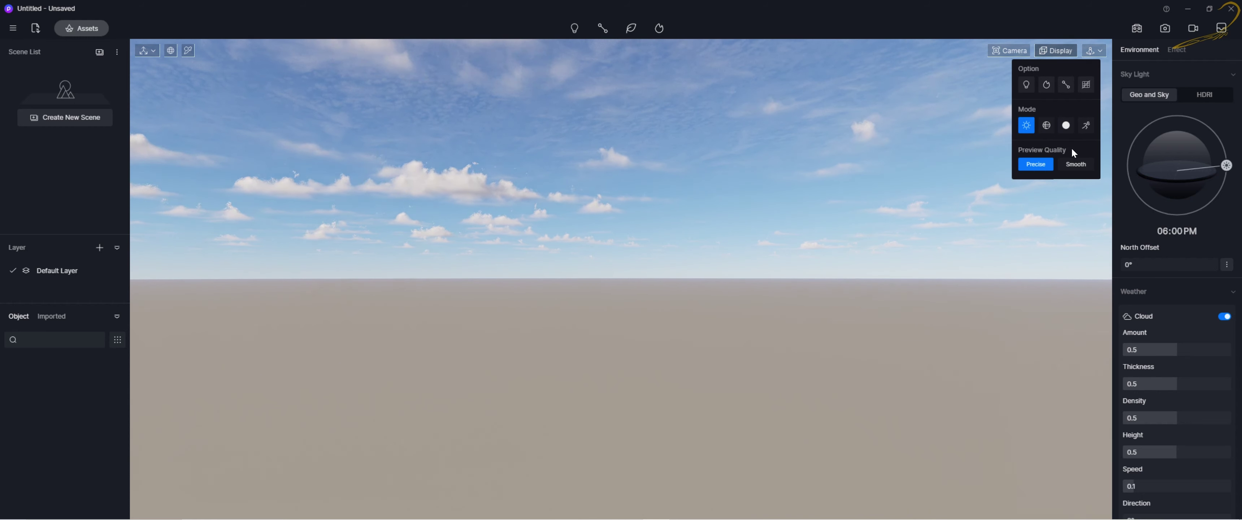
click(1074, 163)
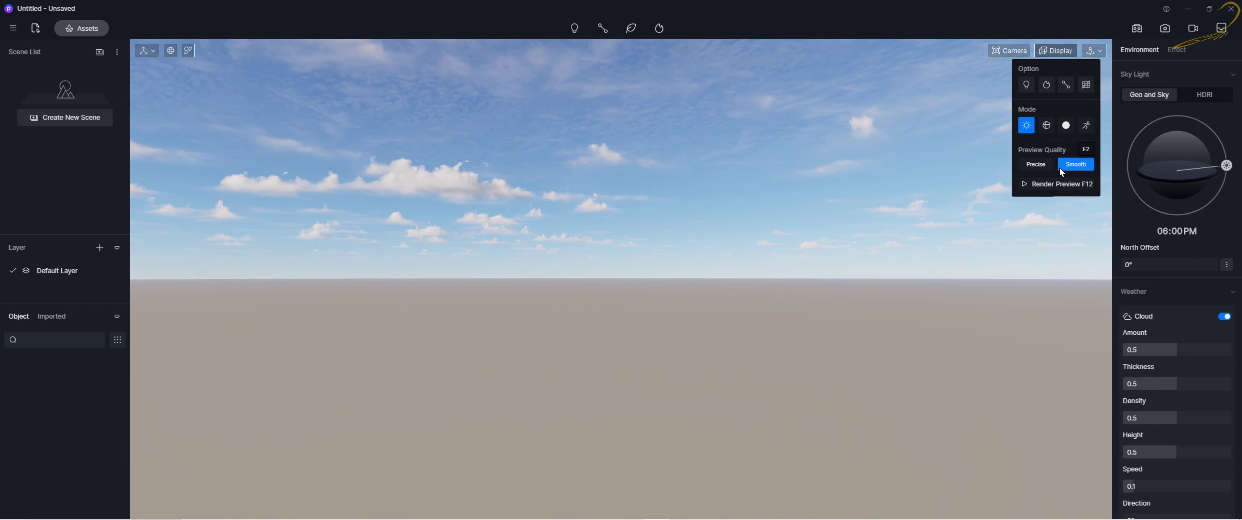
click(1042, 165)
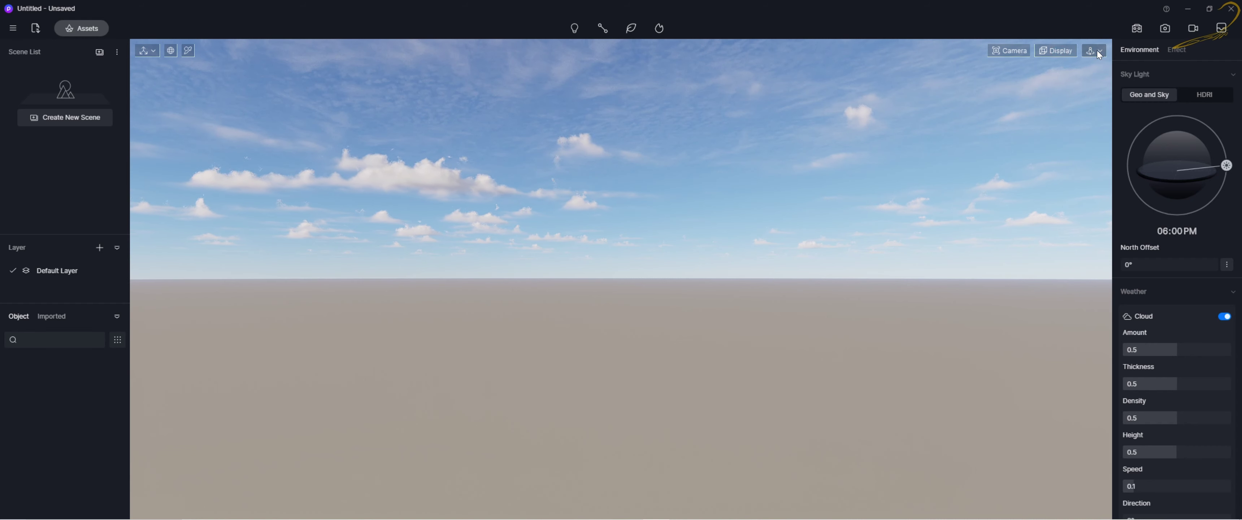
- Set the viewport's navigation mode to Fly and close the navigation options
mouse_move(1095, 51)
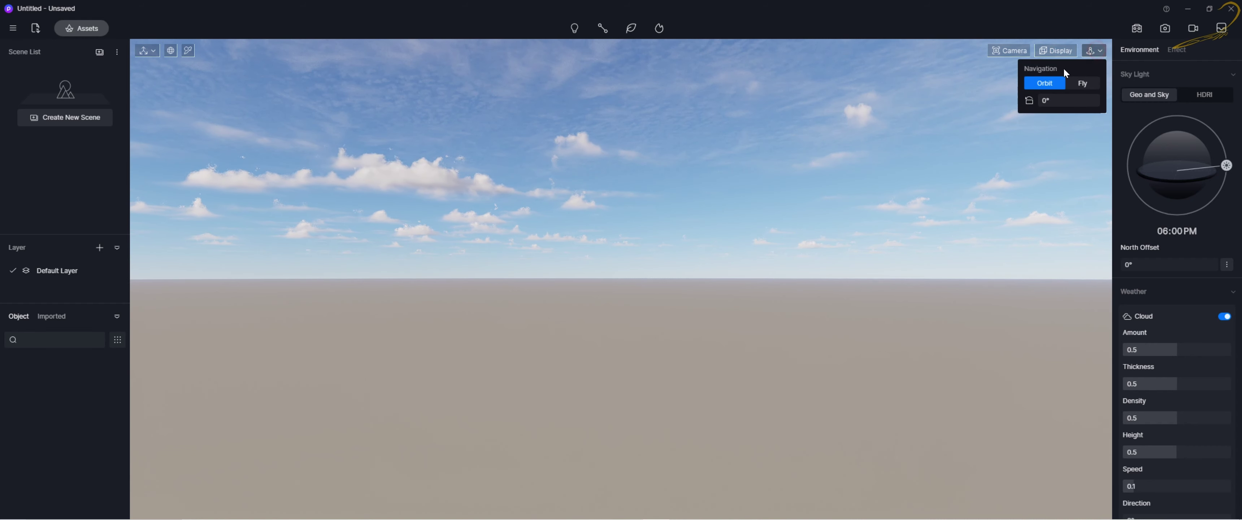
click(1080, 82)
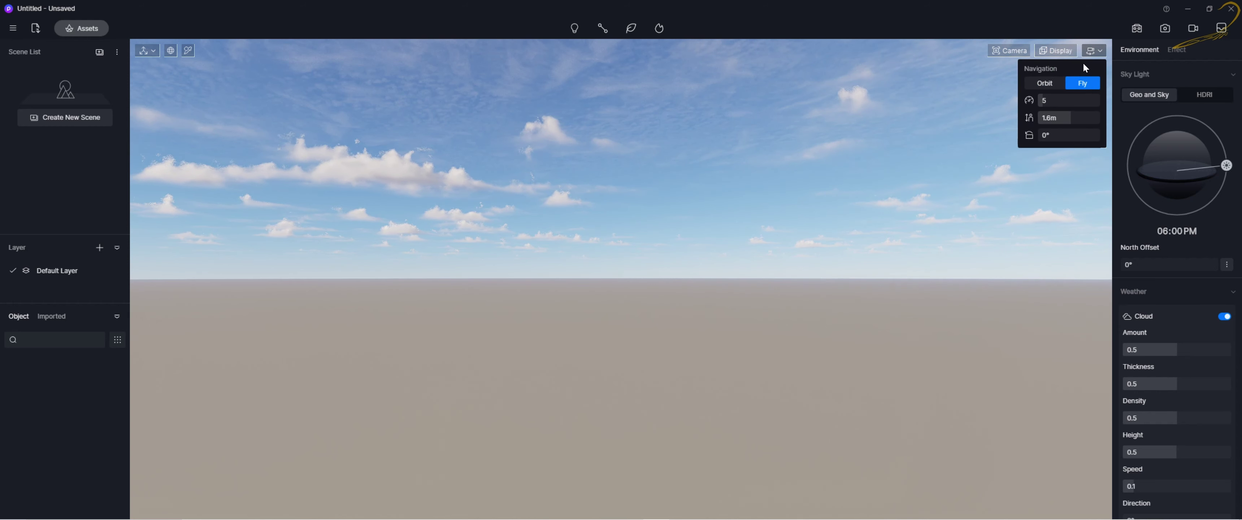
click(1102, 51)
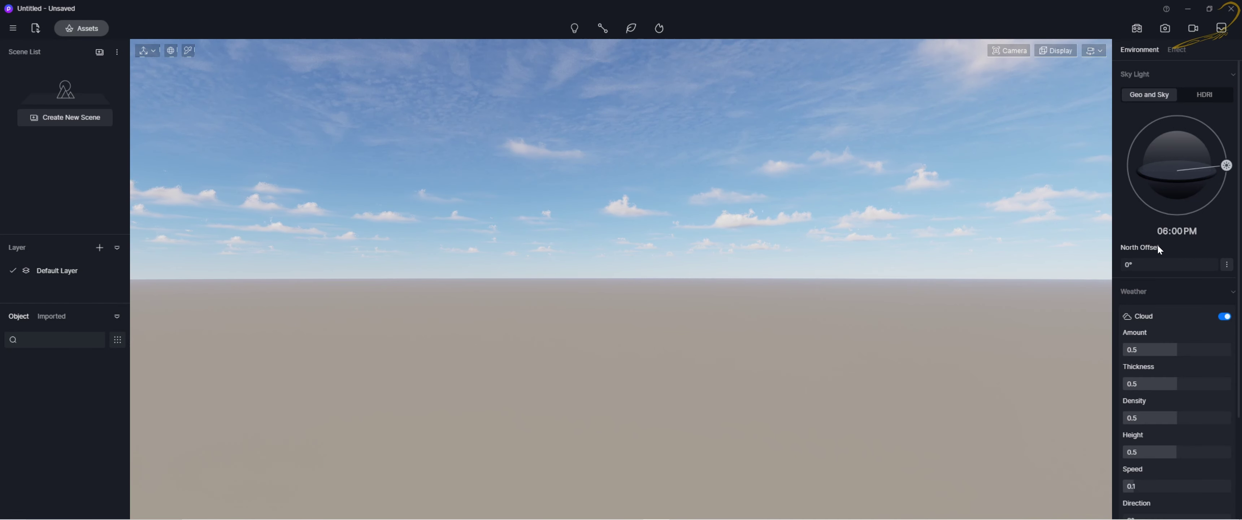
- Collapse the environment's Sky Light and Weather sections, and look through the Effect sections LUT, Post-processing, Style and Color Grading
click(1206, 75)
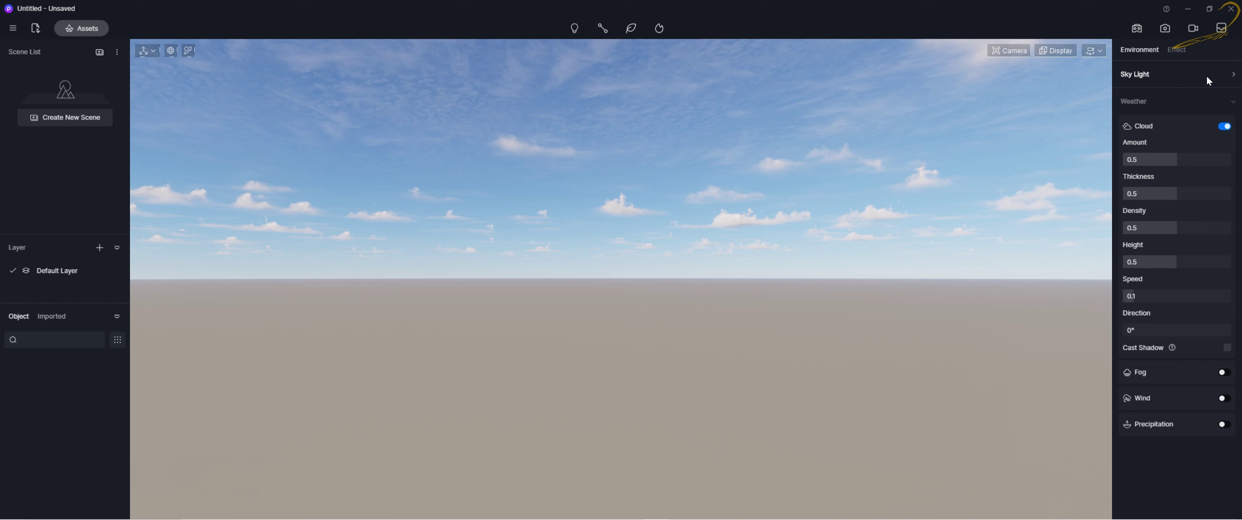
click(1180, 102)
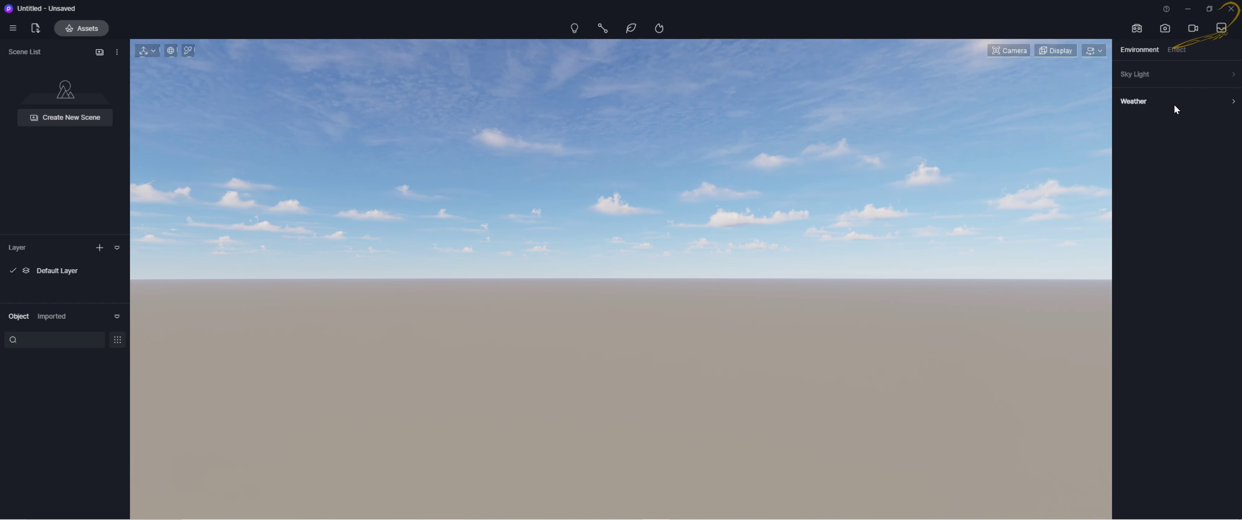
click(1178, 50)
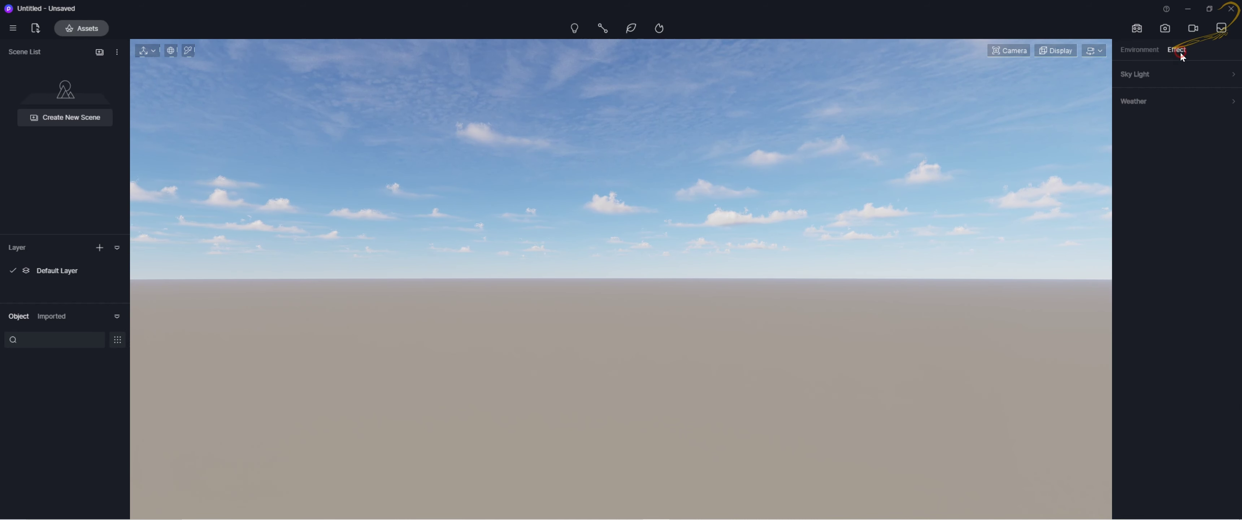
click(1126, 74)
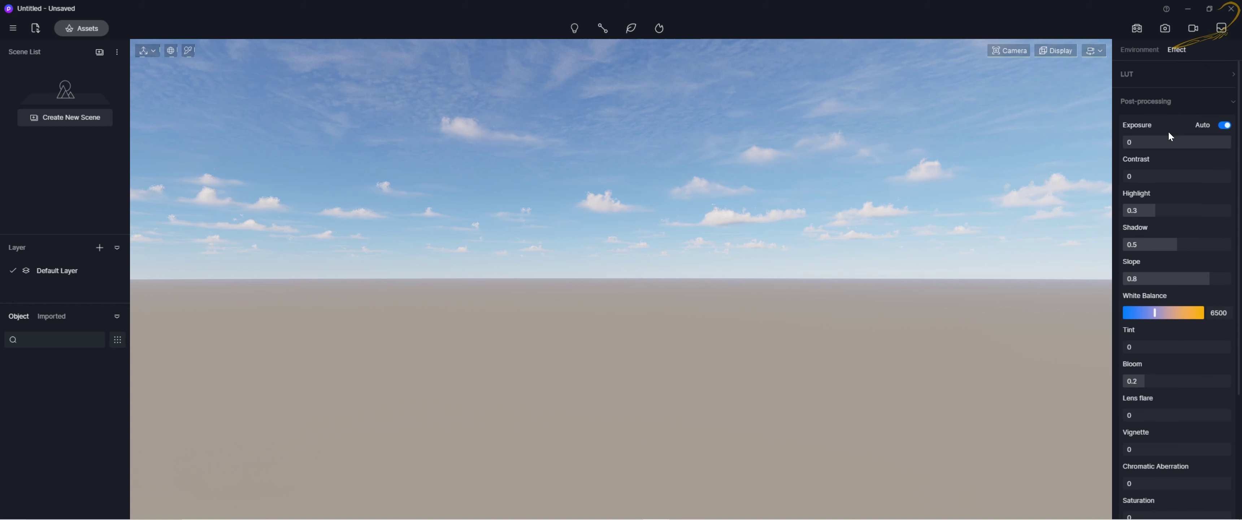
click(1182, 101)
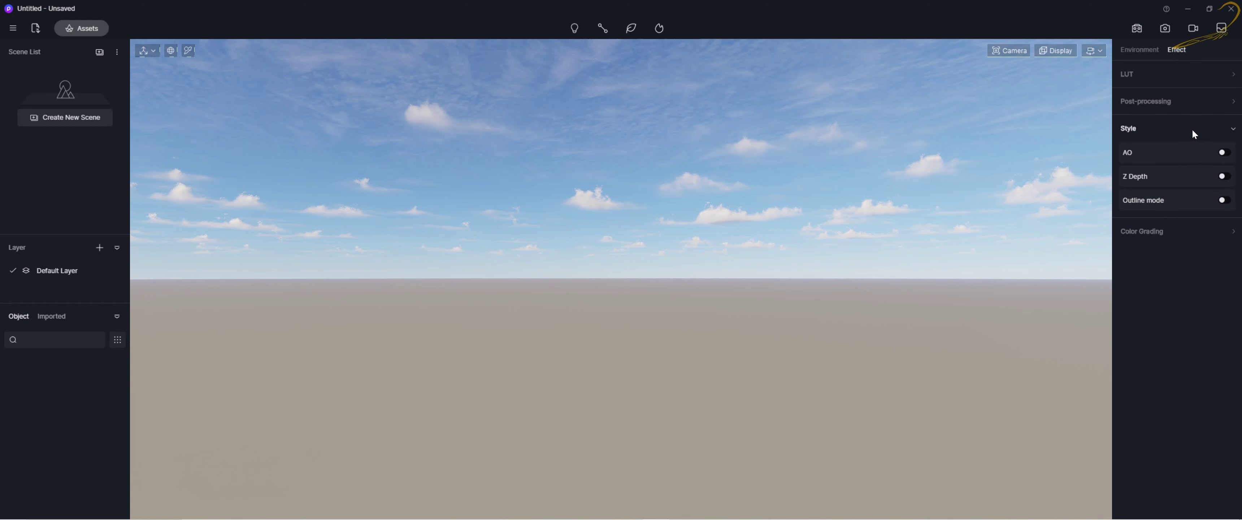
click(1191, 128)
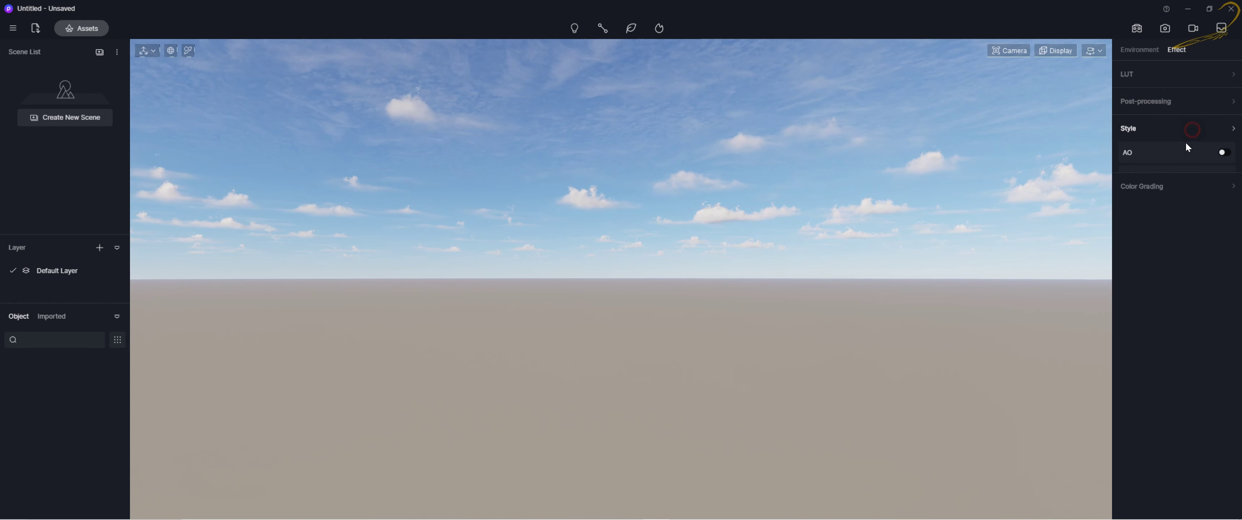
click(1179, 156)
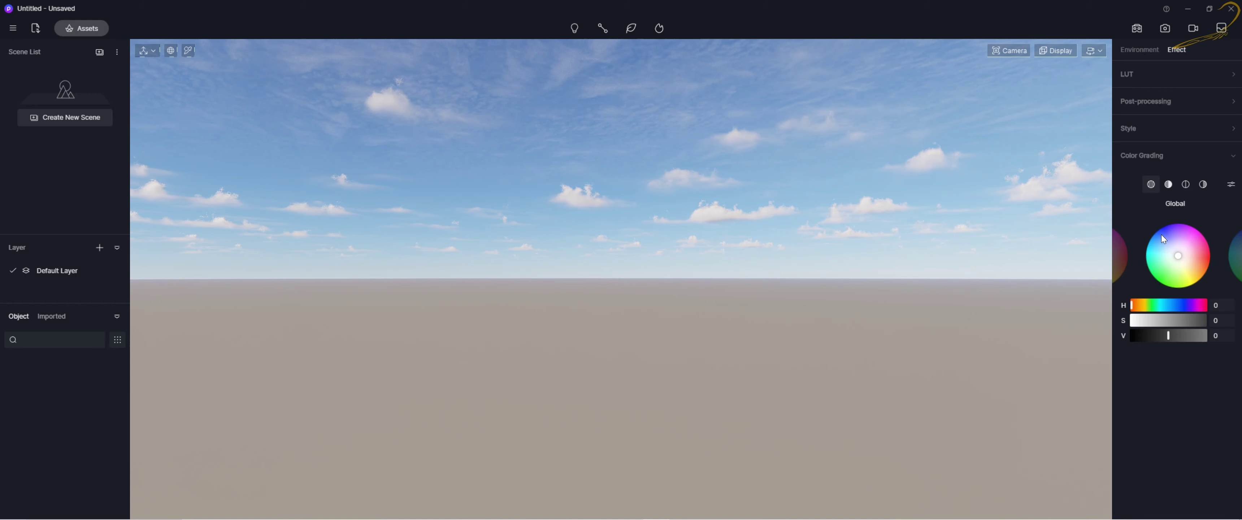
click(1170, 160)
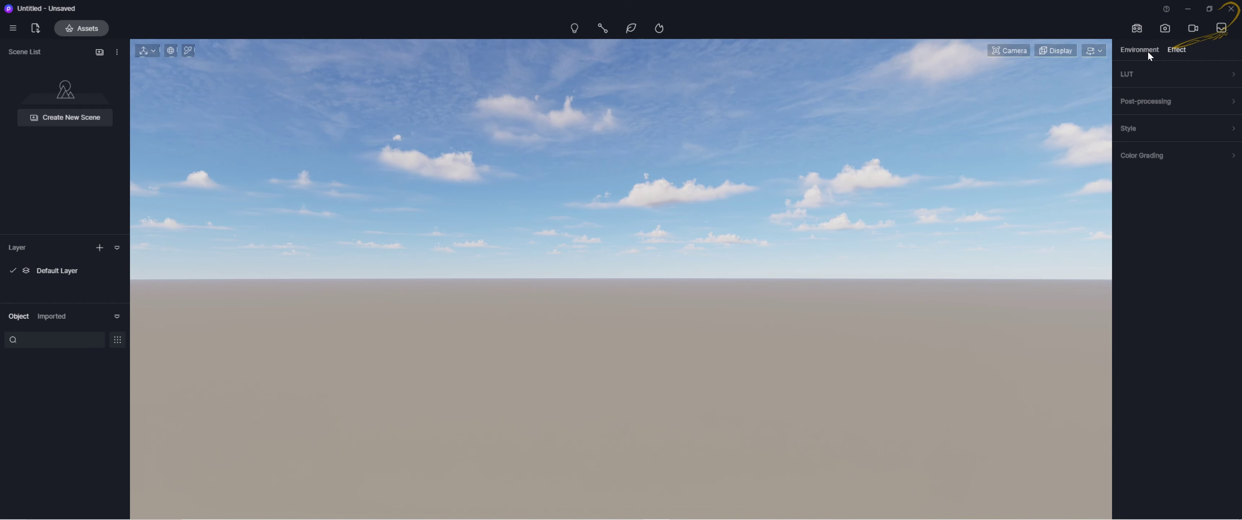
- Open the image render settings and switch the aspect ratio through 16:9, 5:5 and 4:3
click(1165, 30)
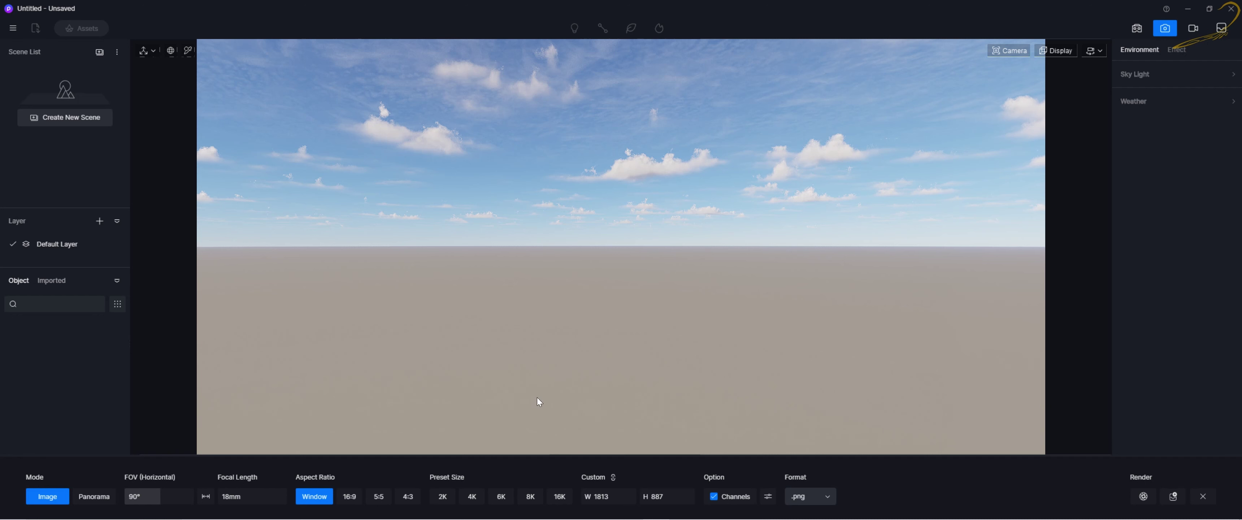
click(351, 497)
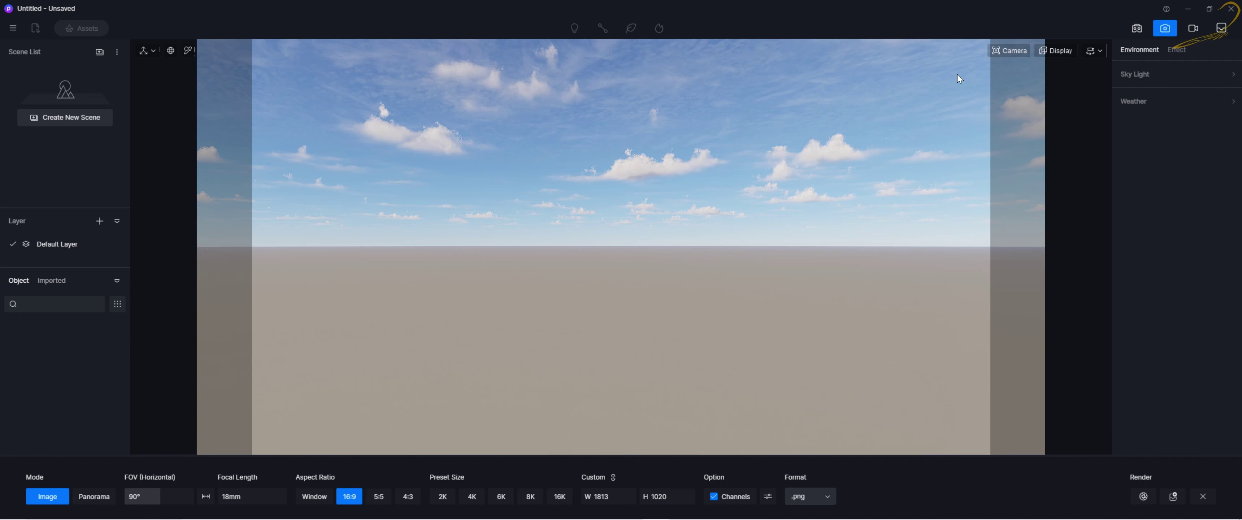
click(379, 497)
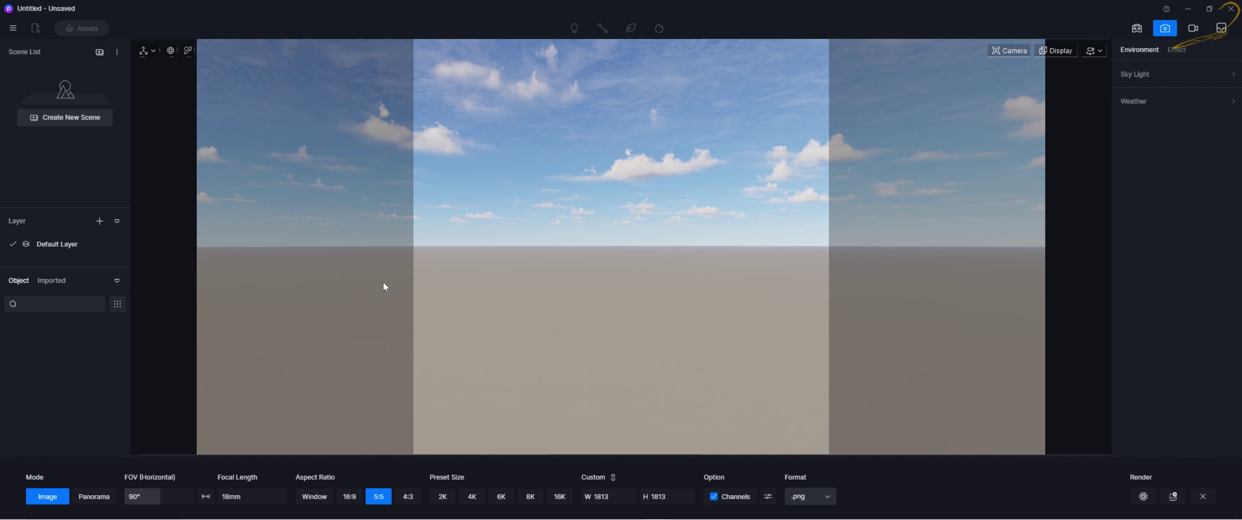
click(417, 500)
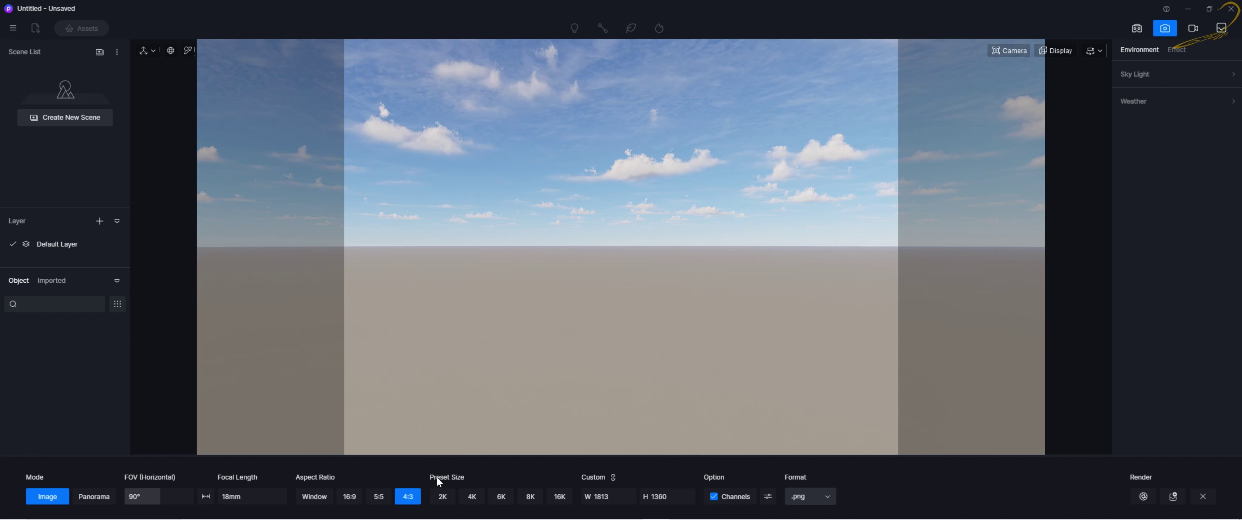
- Step the render's preset size through 2K, 4K, 6K and 8K to 16K, and view the list of render channels
click(448, 497)
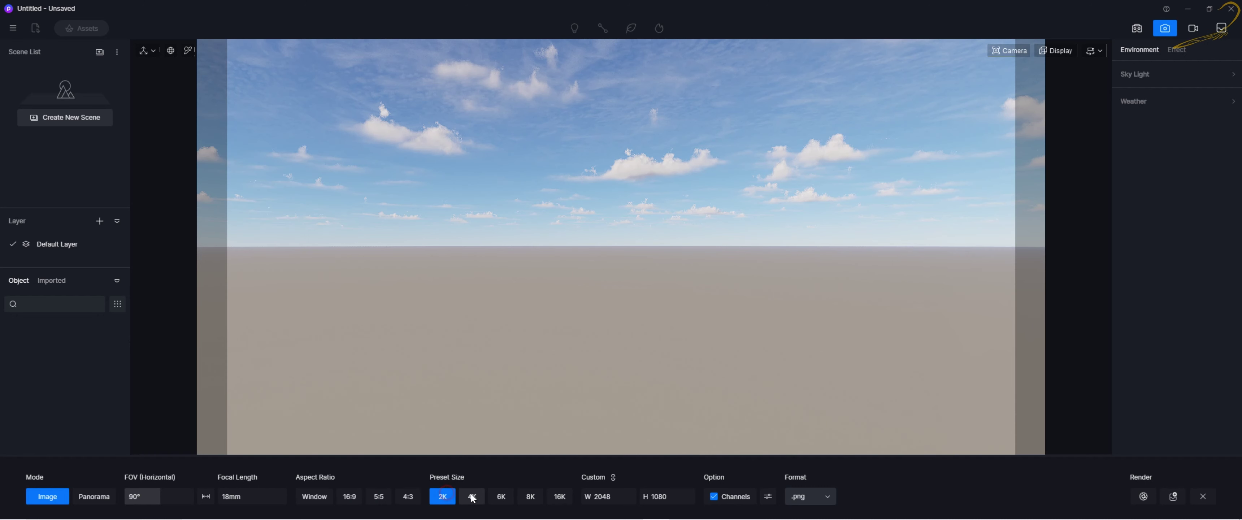
click(478, 499)
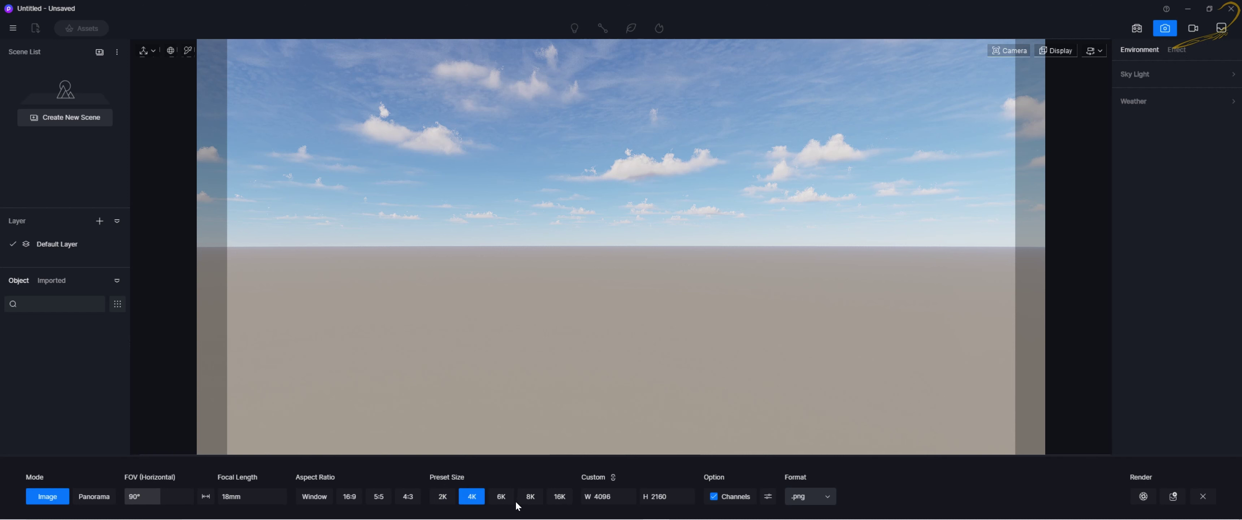
click(501, 499)
click(532, 497)
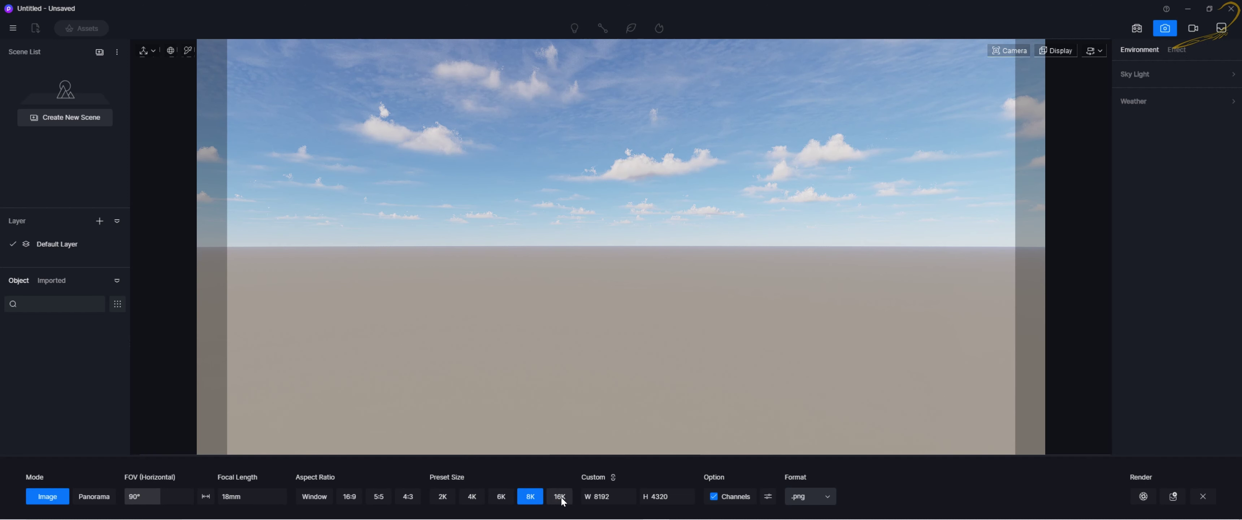
click(561, 499)
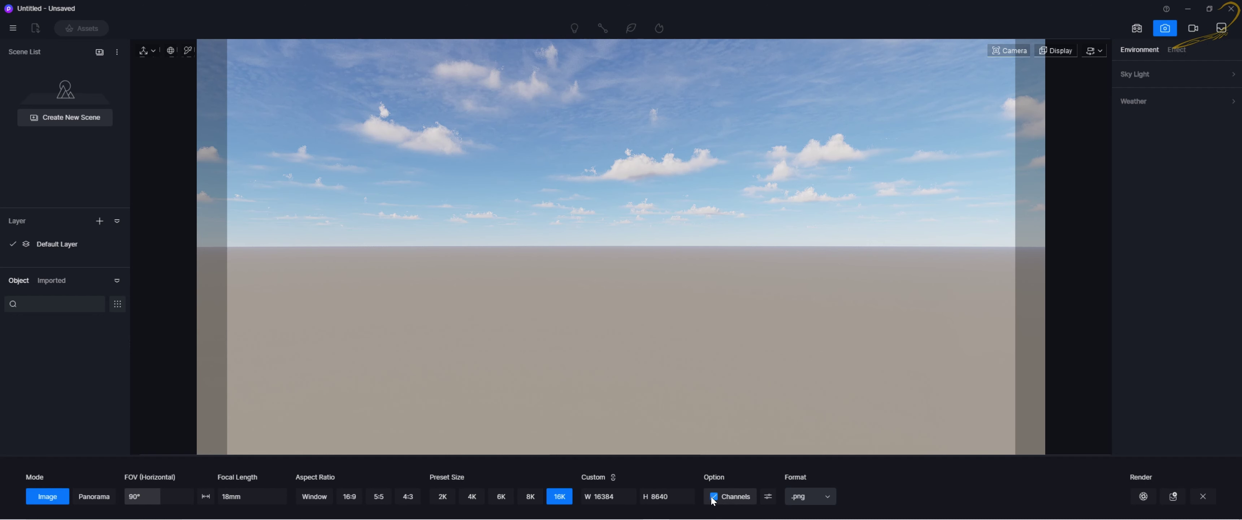
click(769, 499)
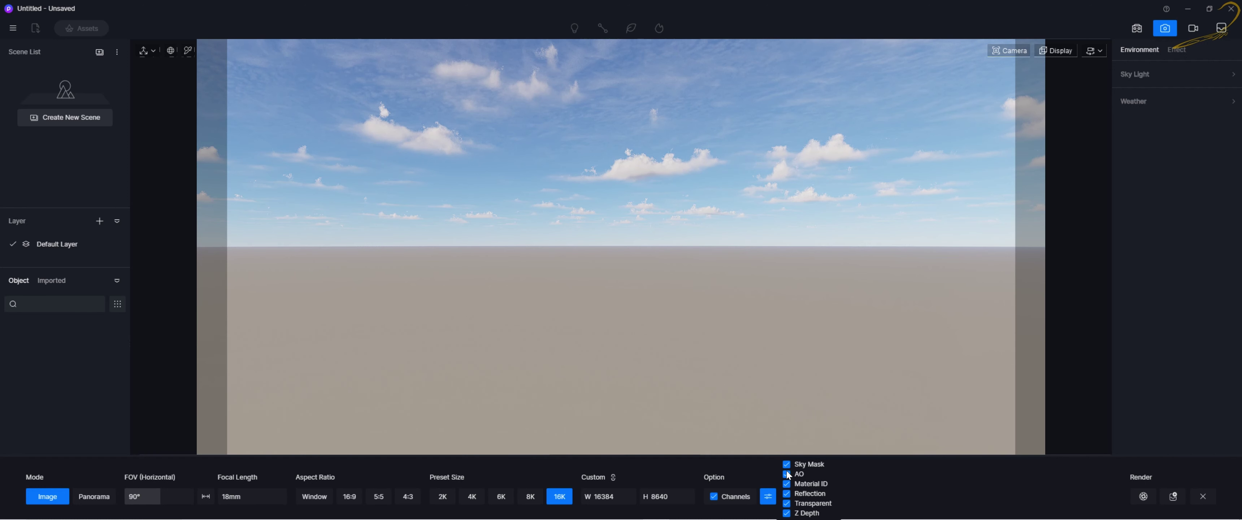
click(770, 497)
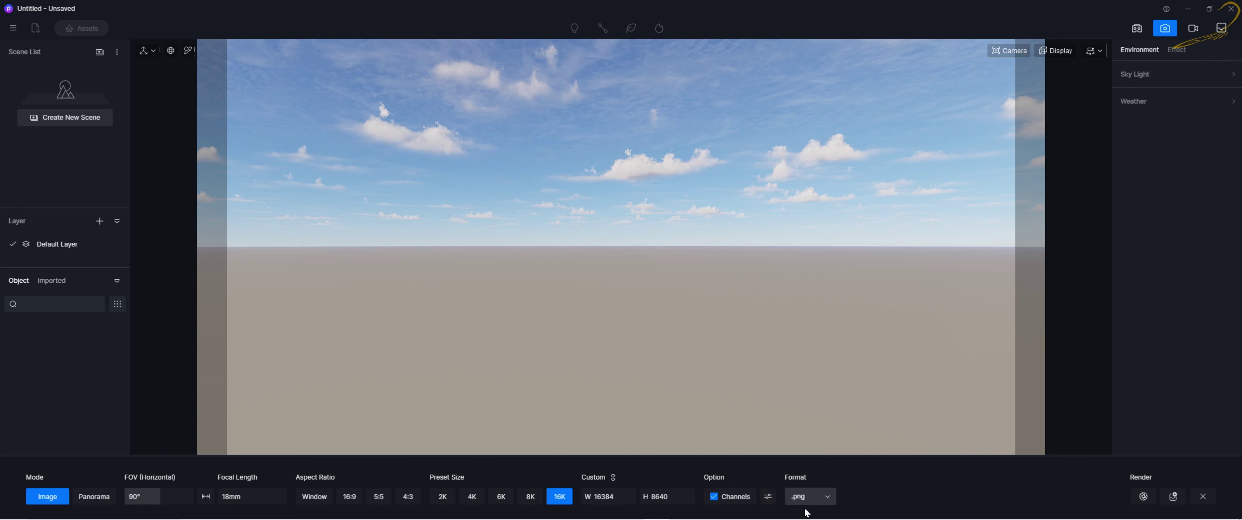